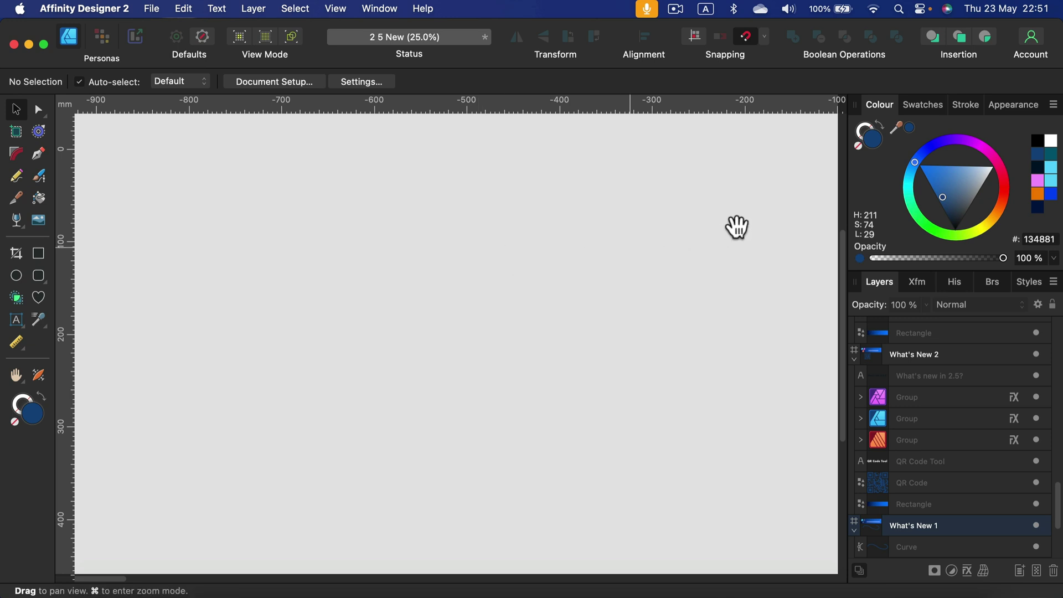
Step: Pan the canvas left until the What's New 1 artboard and its blue curve are fully visible
left_click_drag(738, 226, 436, 246)
left_click_drag(633, 249, 452, 268)
left_click_drag(494, 230, 469, 226)
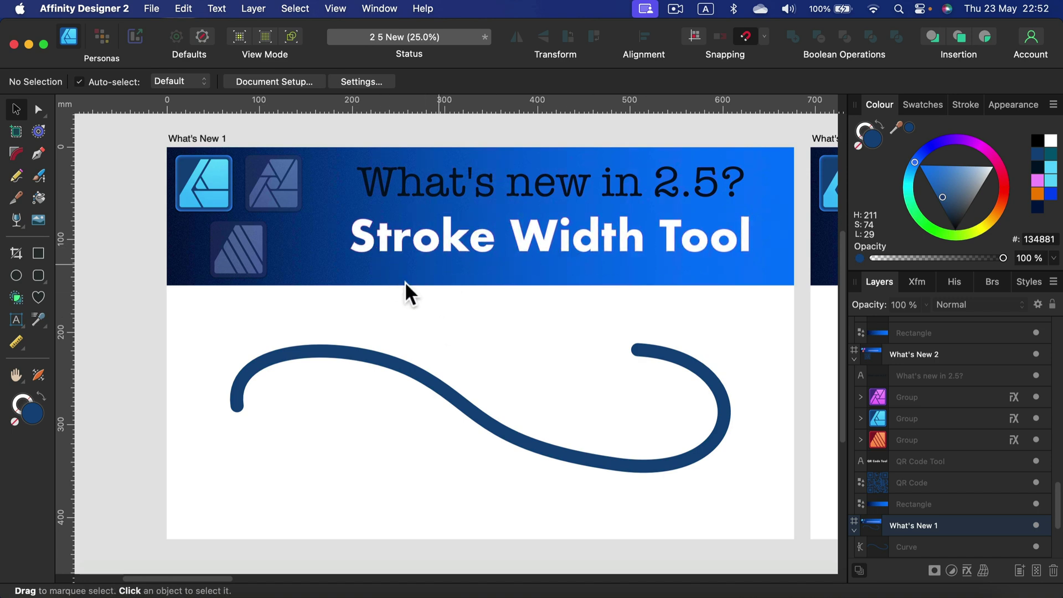
Step: Select the blue curve and add five Stroke Width Tool points that swell and taper its thickness
left_click(347, 354)
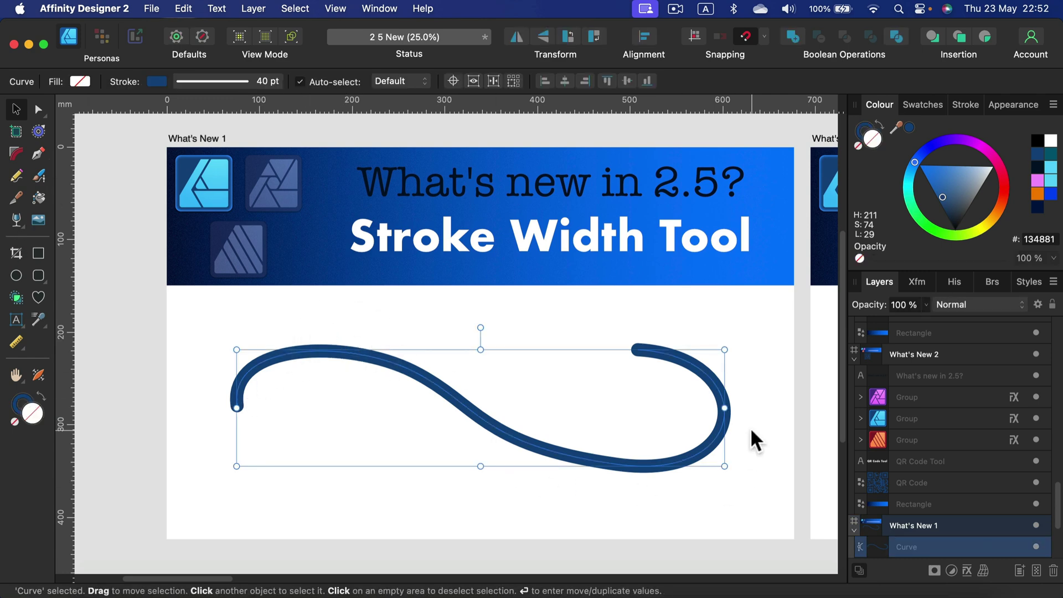
left_click(39, 376)
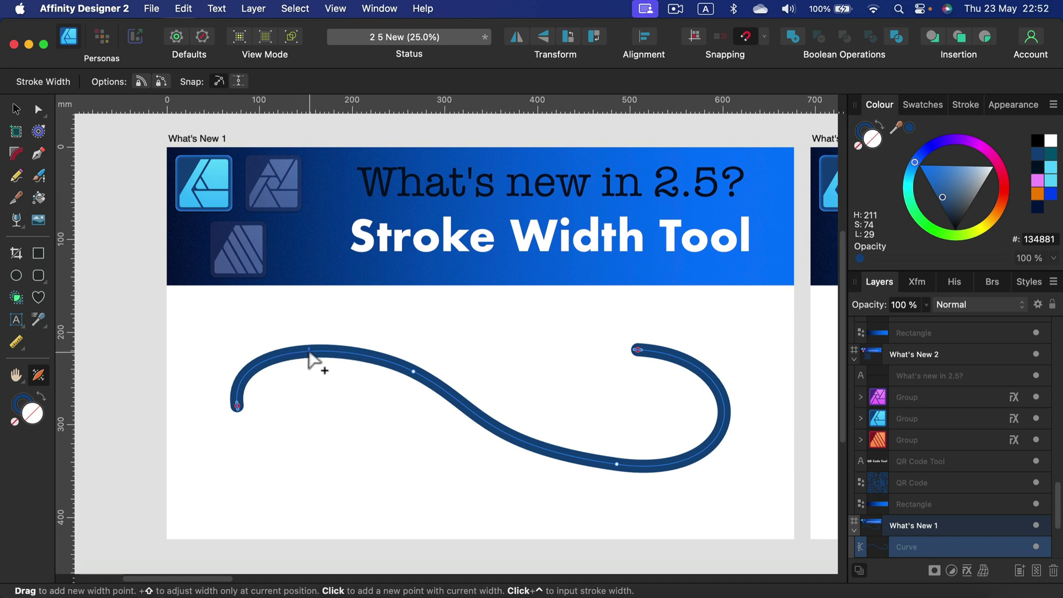
mouse_move(308, 353)
left_mouse_down()
mouse_move(313, 389)
mouse_move(310, 369)
left_mouse_up()
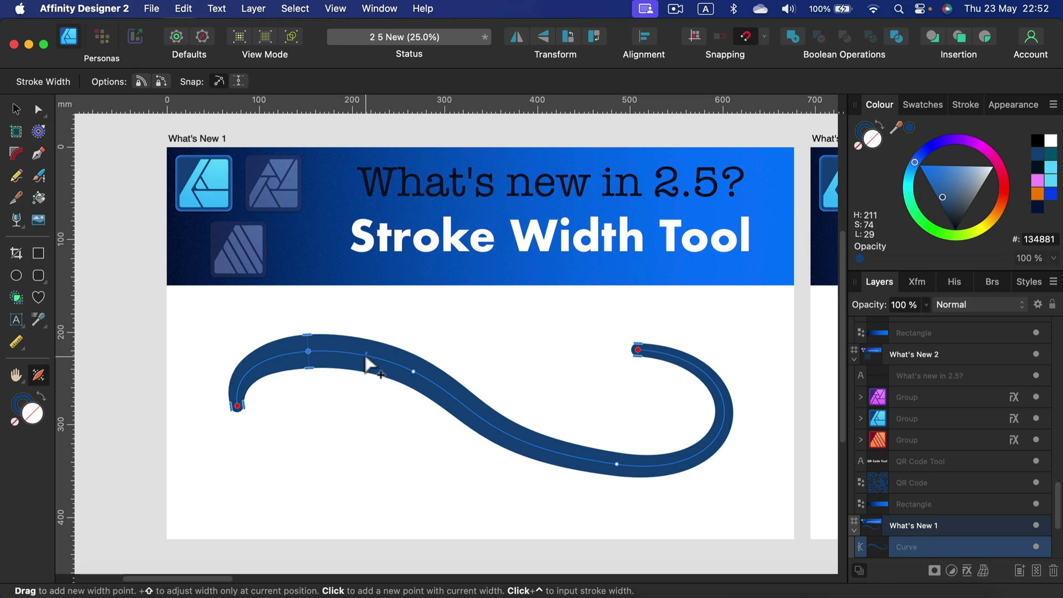
mouse_move(365, 357)
left_mouse_down()
mouse_move(366, 372)
mouse_move(366, 363)
left_mouse_up()
left_click_drag(444, 388, 471, 372)
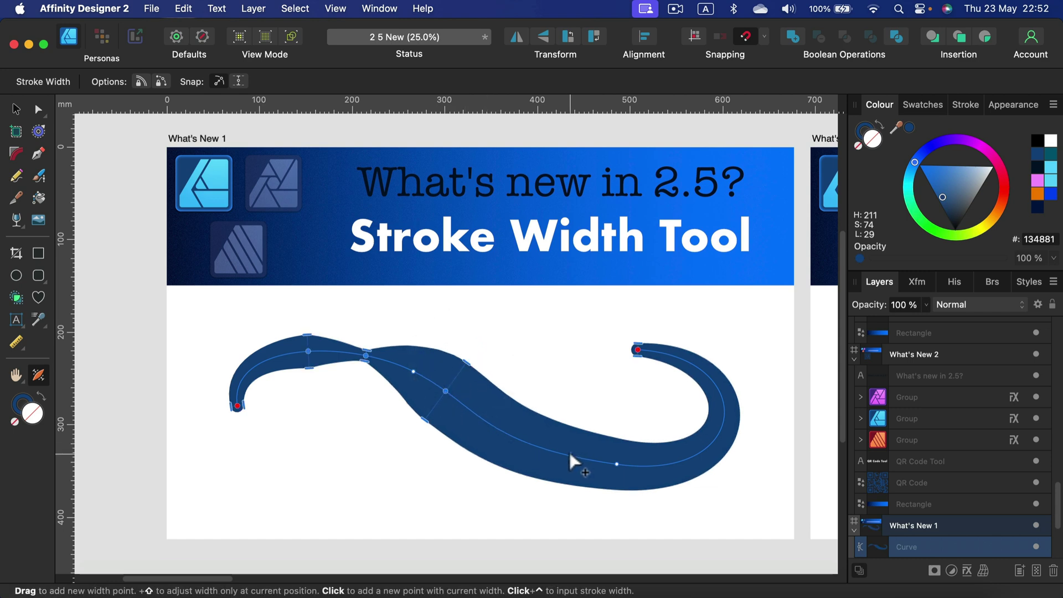
mouse_move(567, 454)
left_mouse_down()
mouse_move(569, 469)
mouse_move(565, 459)
left_mouse_up()
mouse_move(486, 417)
left_mouse_down()
mouse_move(508, 404)
mouse_move(514, 387)
mouse_move(487, 416)
mouse_move(514, 369)
mouse_move(506, 403)
mouse_move(517, 394)
left_mouse_up()
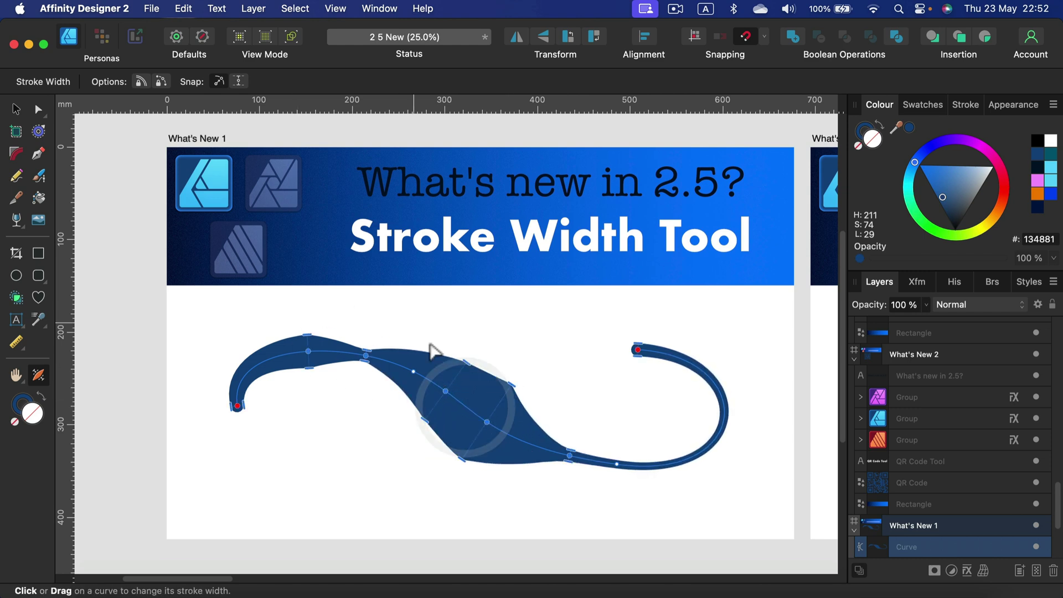
Step: Add a peak near the right of the Stroke panel's Pressure graph to thicken the curve's right end
left_click(971, 103)
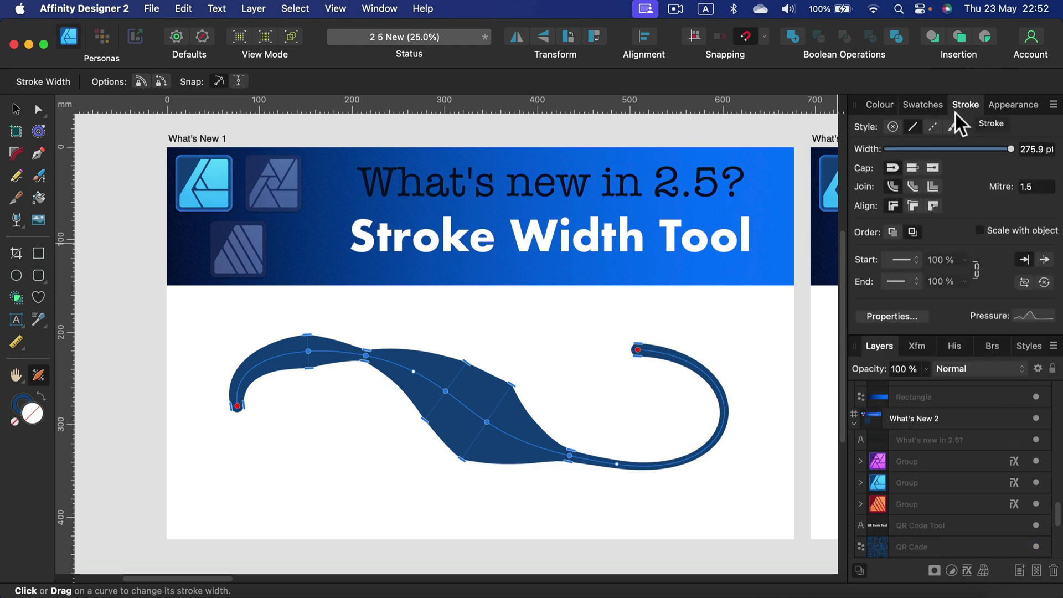
left_click(1038, 319)
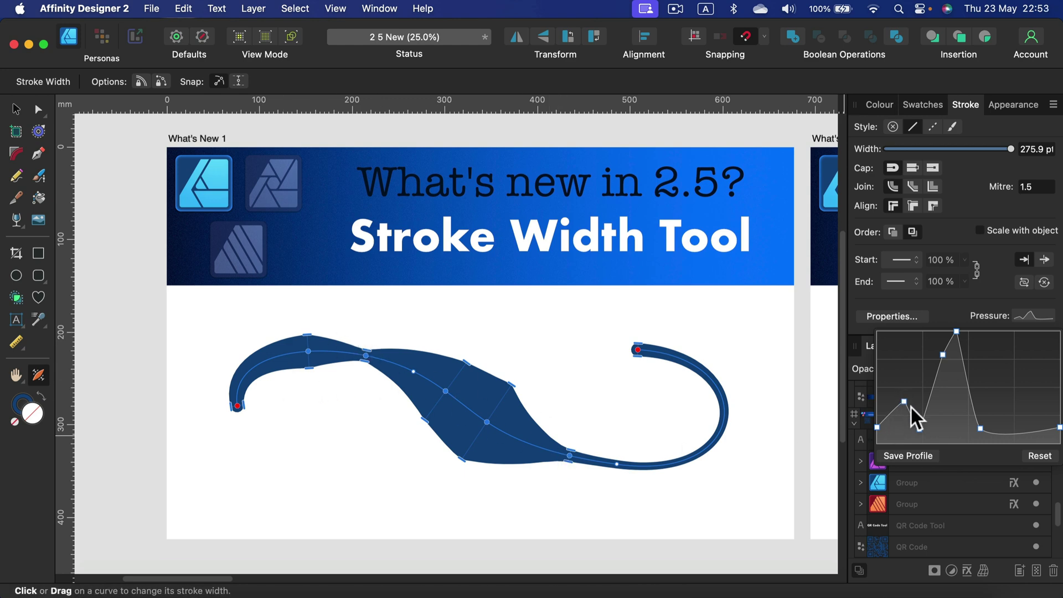
left_click_drag(1016, 429, 1013, 358)
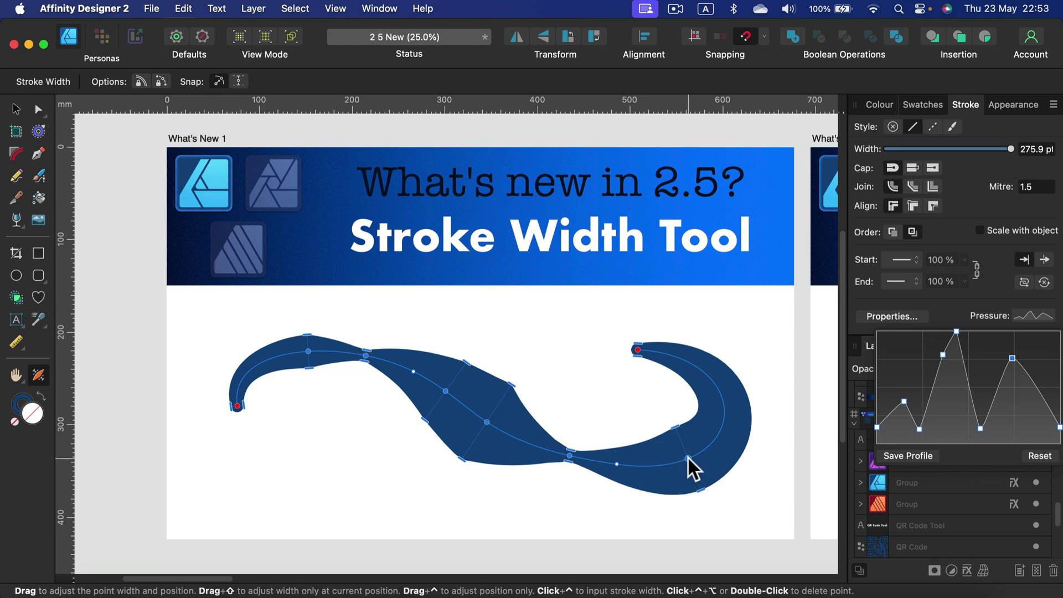
Step: Close the Pressure graph and drag existing width points so the middle blends into the broad right end
left_click(700, 488)
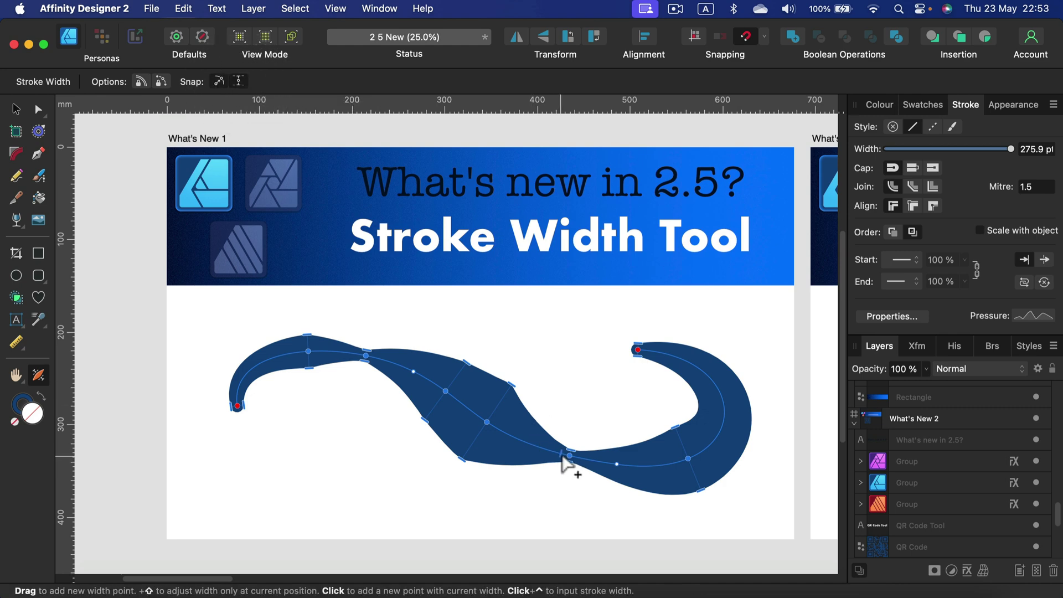
mouse_move(570, 464)
left_mouse_down()
mouse_move(575, 435)
mouse_move(560, 506)
mouse_move(553, 515)
mouse_move(556, 500)
mouse_move(532, 498)
mouse_move(617, 501)
mouse_move(524, 487)
mouse_move(517, 501)
mouse_move(535, 493)
left_mouse_up()
left_click(469, 436)
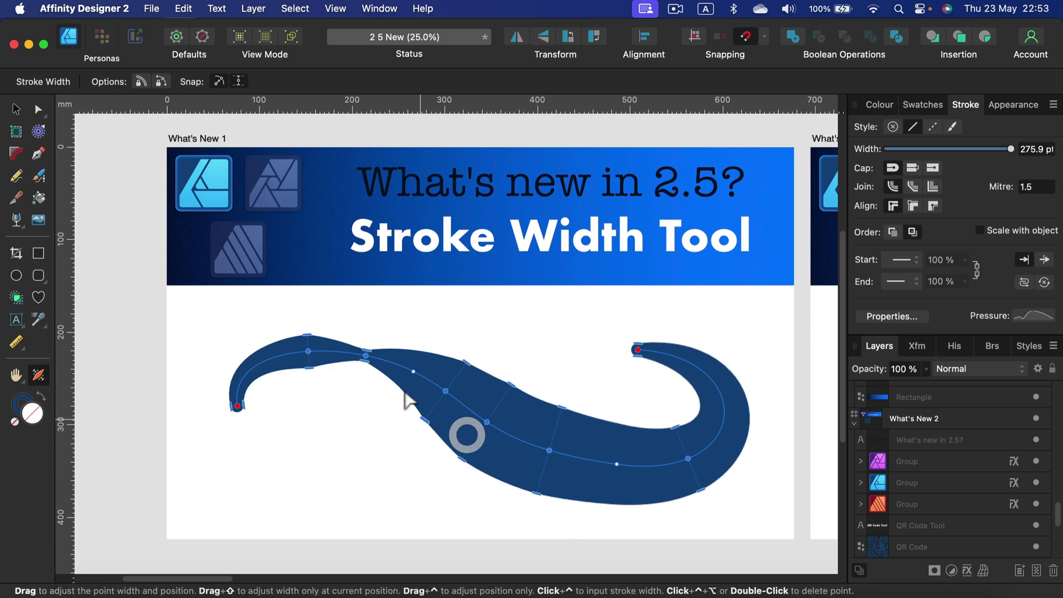
left_click_drag(420, 423, 415, 423)
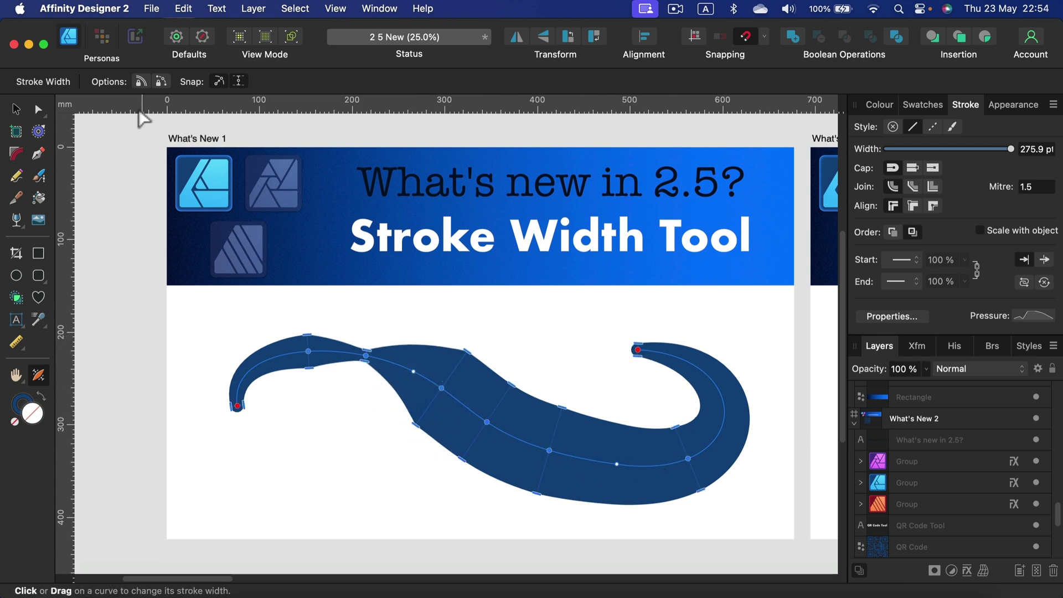
Step: Deselect the curve and pan over to centre the What's New 2 artboard
left_click(17, 111)
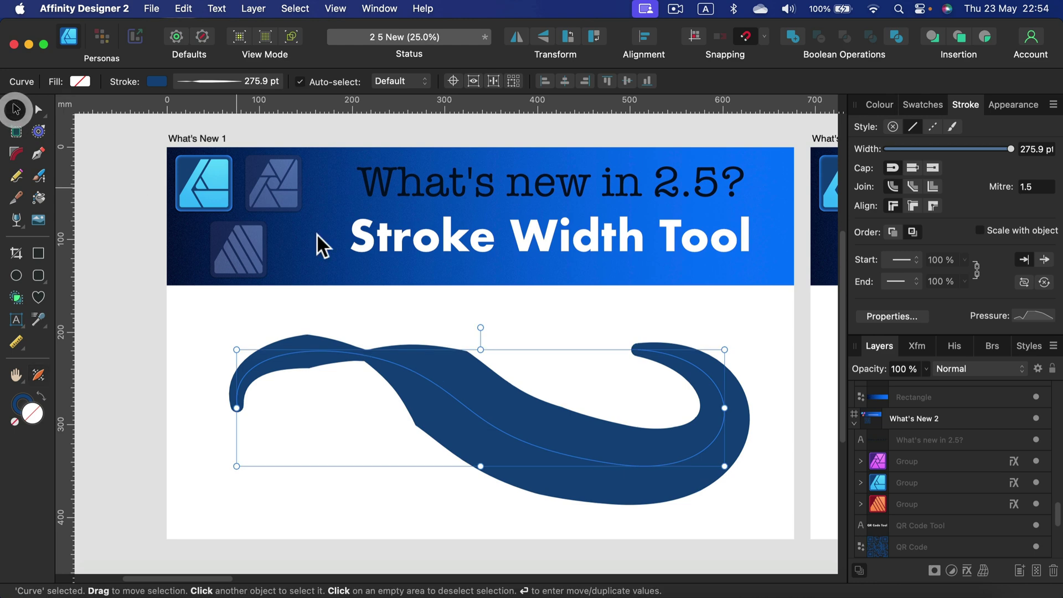
left_click(589, 322)
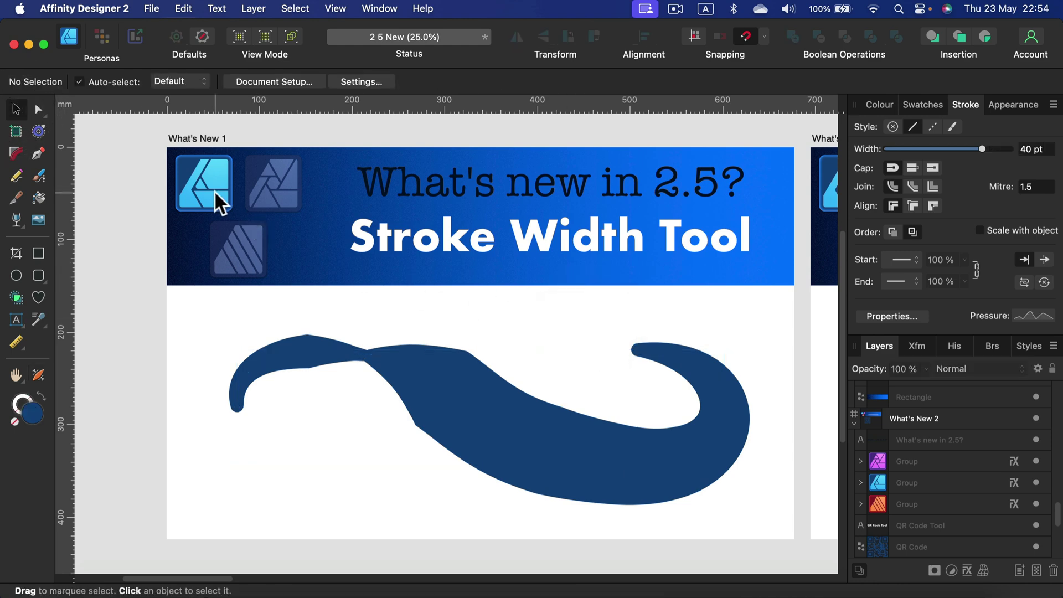
key("space")
left_click_drag(716, 294, 363, 297)
left_click_drag(587, 328, 316, 331)
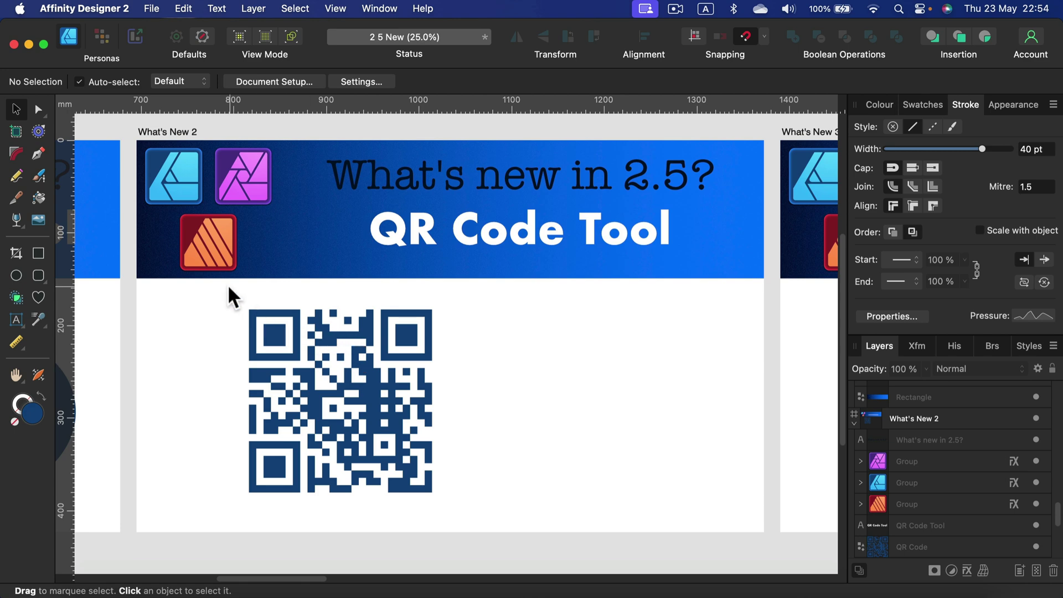
Step: Marquee-select the old QR code under the 'QR Code Tool' banner and delete it
left_click_drag(209, 296, 514, 530)
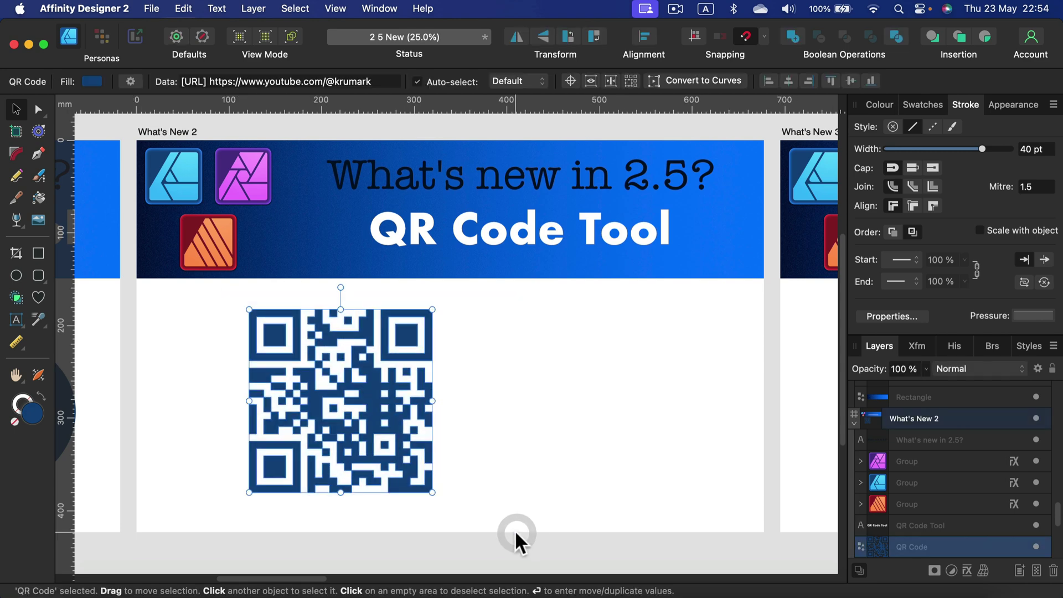
key("Delete")
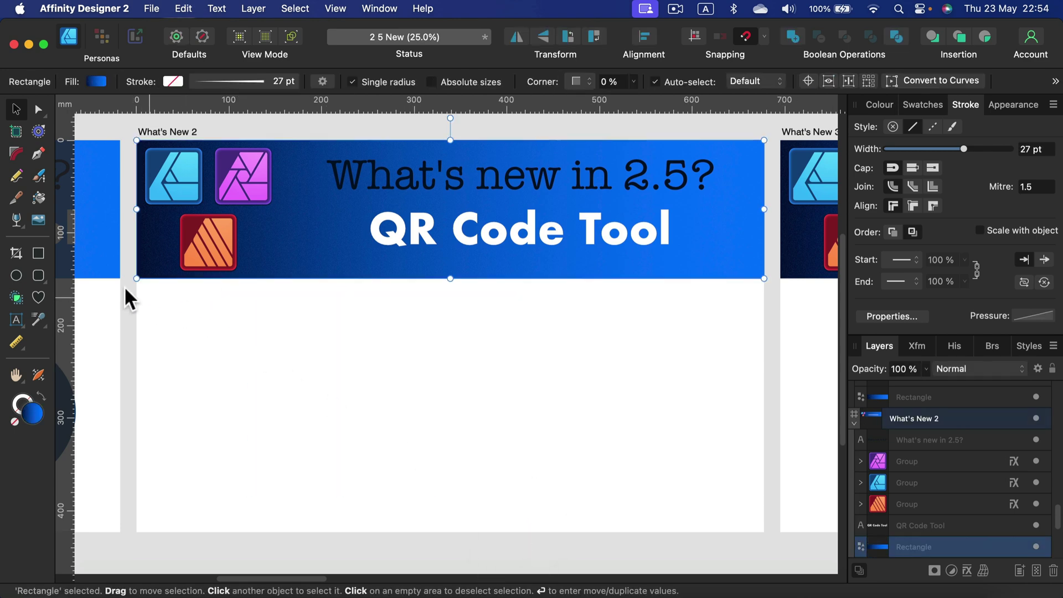
left_click(38, 276)
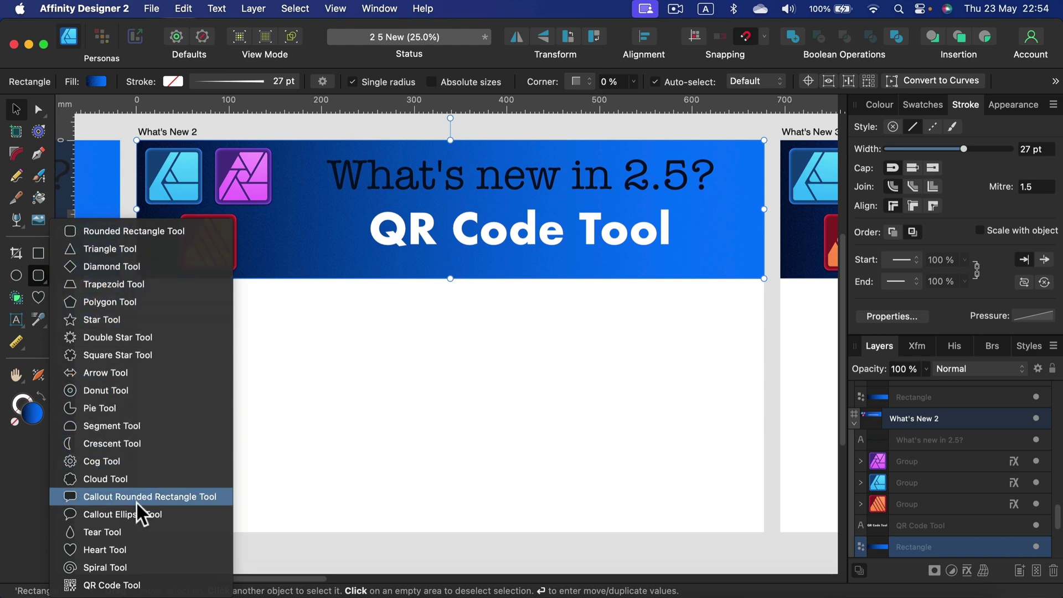
Step: Draw a new QR code below the heading, make its fill black, and shift it right to align
left_click(104, 586)
left_click_drag(326, 294, 587, 403)
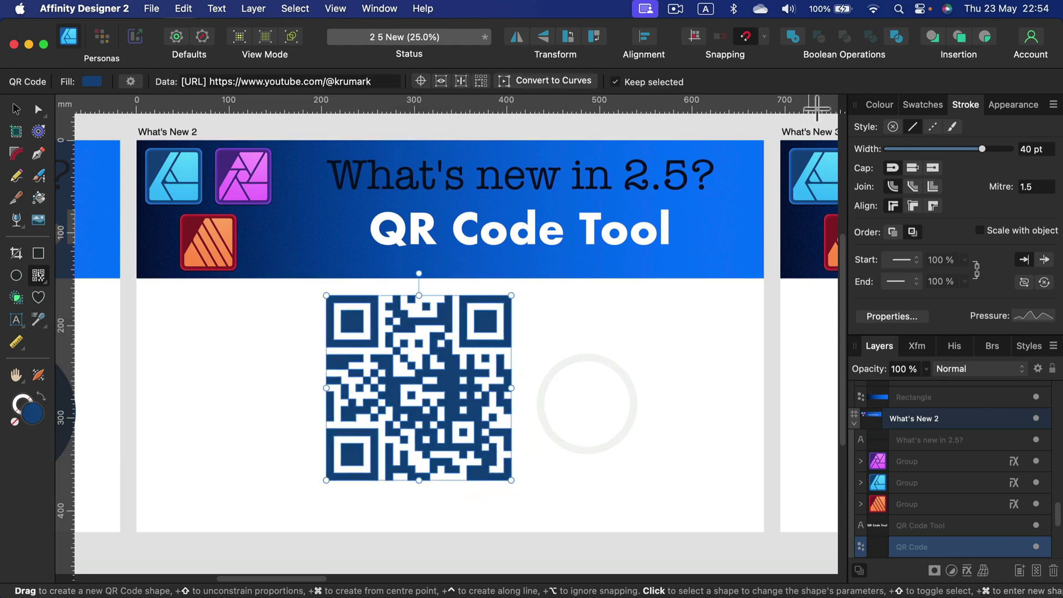
left_click(881, 105)
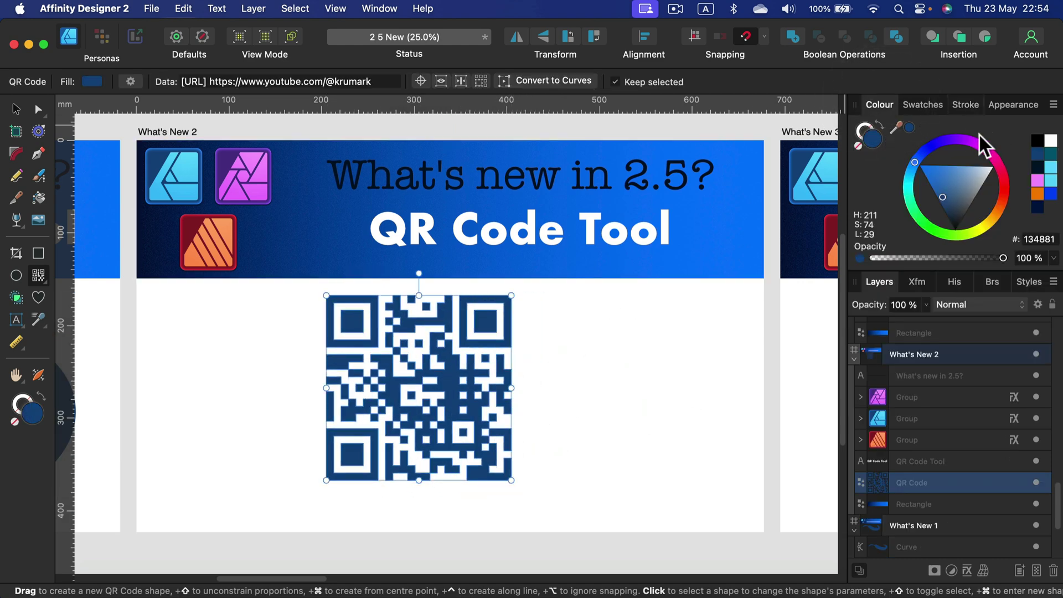
left_click_drag(984, 145, 1005, 229)
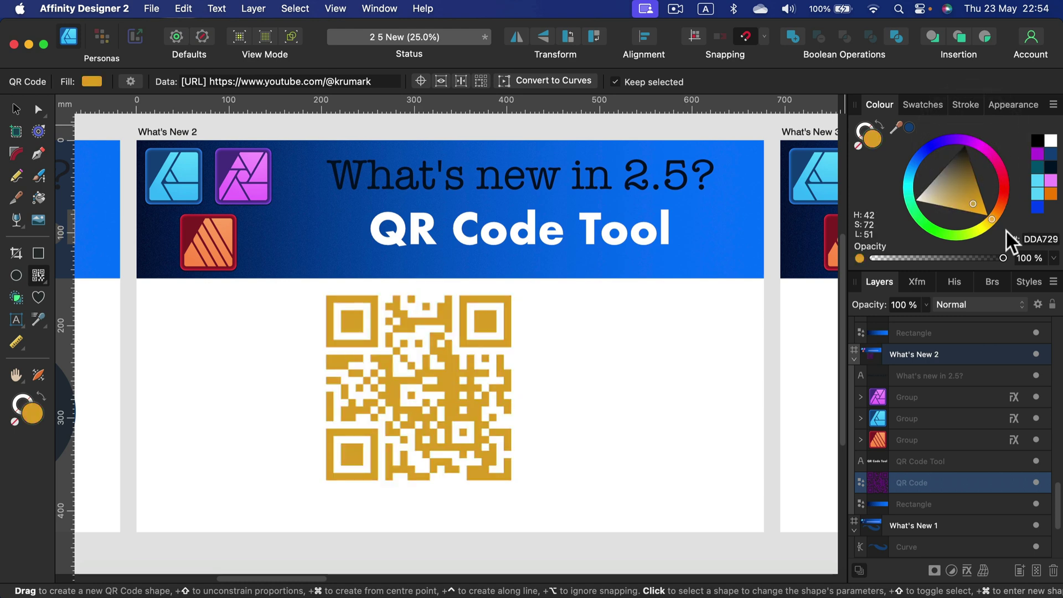
left_click(17, 110)
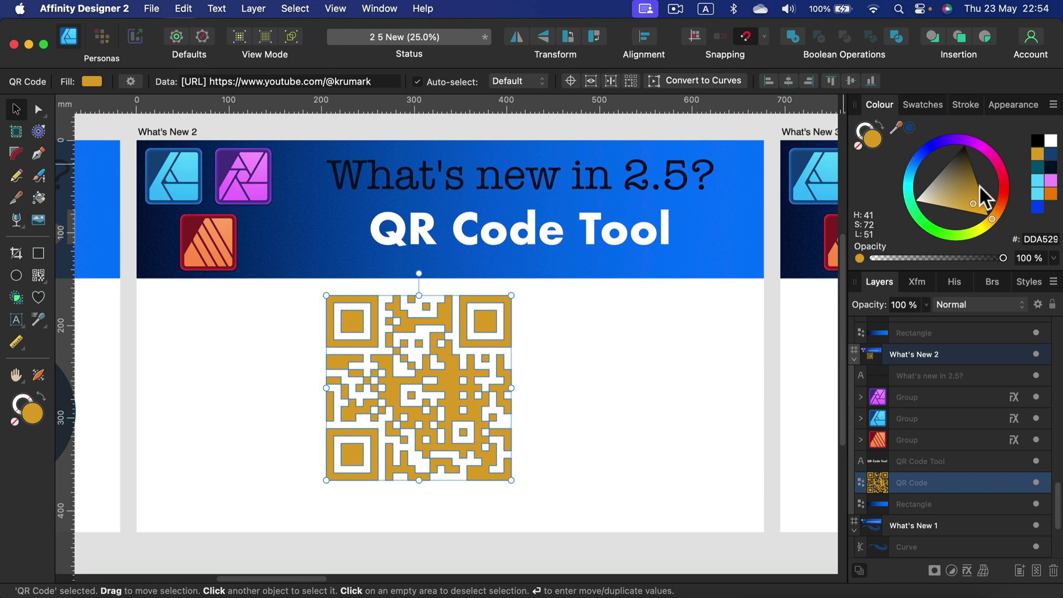
left_click_drag(944, 164, 949, 120)
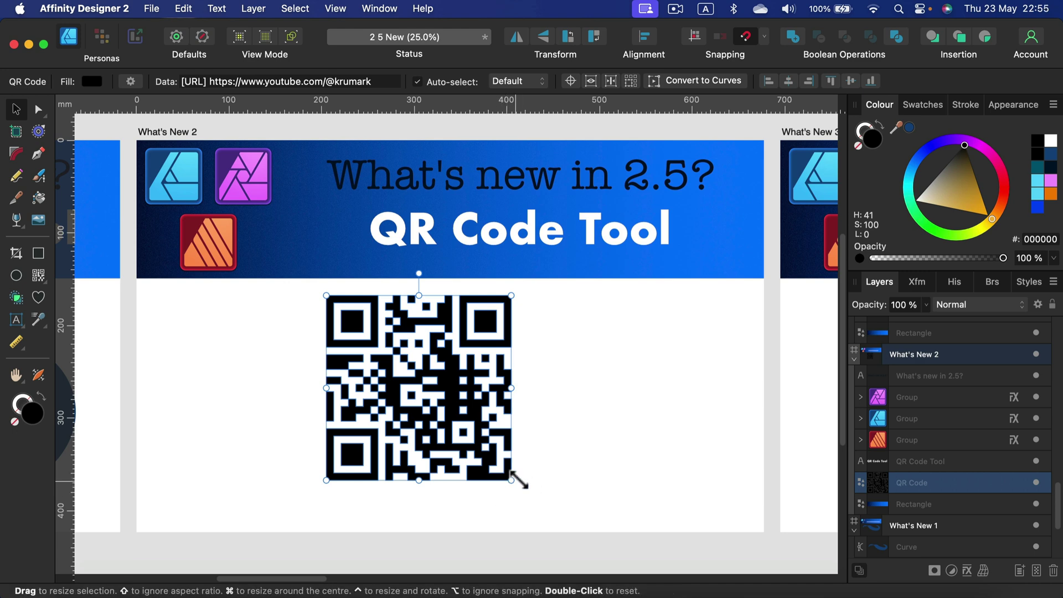
left_click_drag(482, 430, 509, 440)
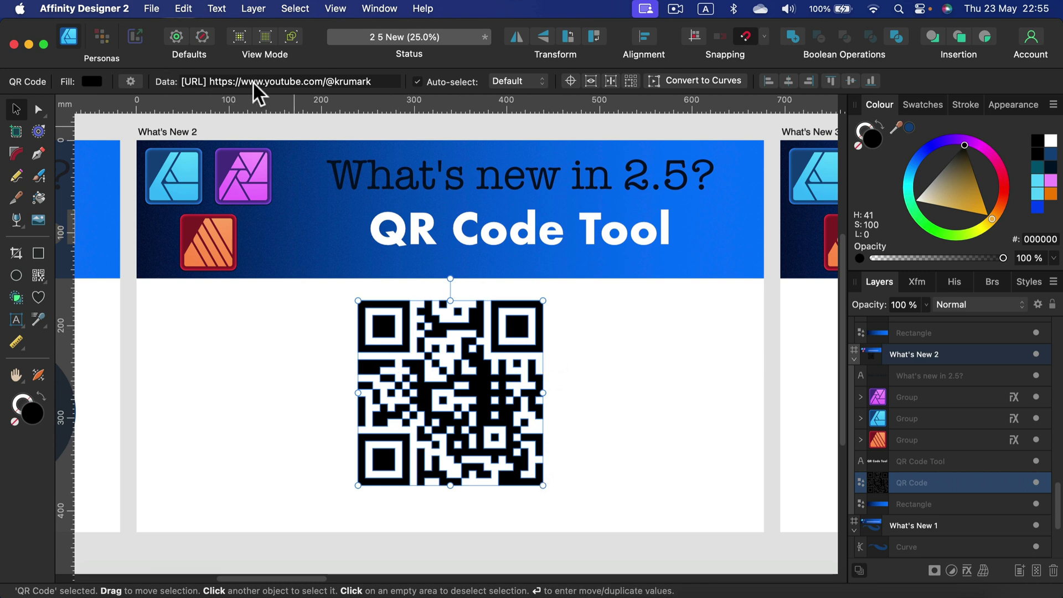
left_click(328, 81)
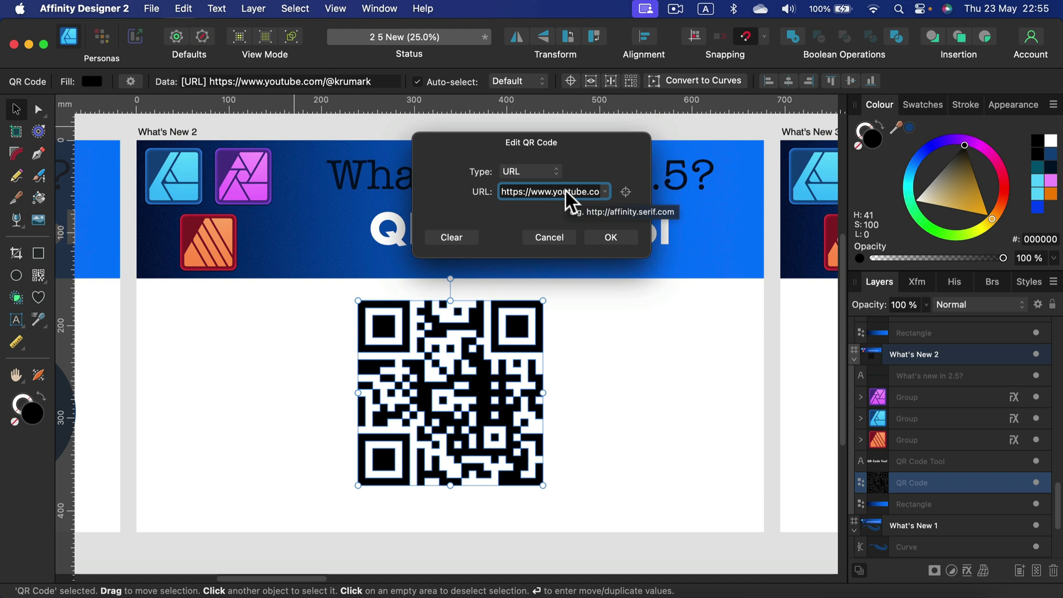
left_click(453, 238)
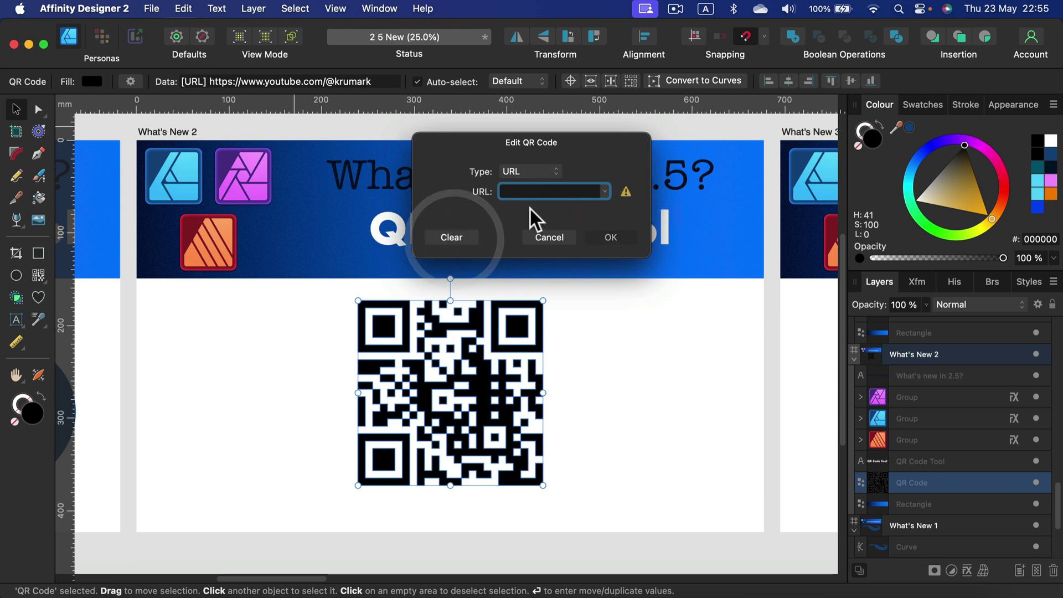
left_click(550, 167)
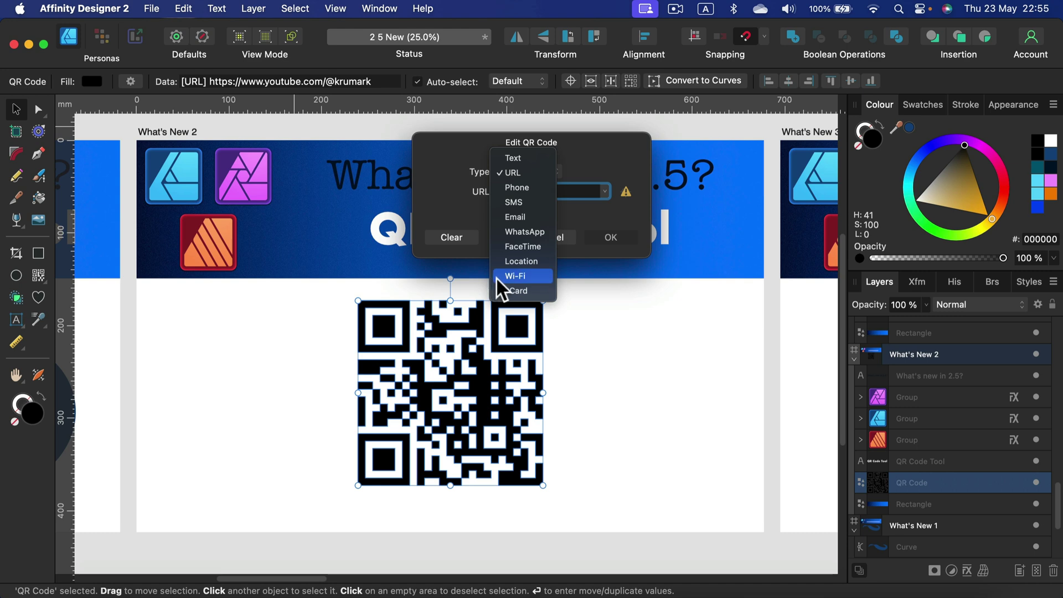
left_click(451, 212)
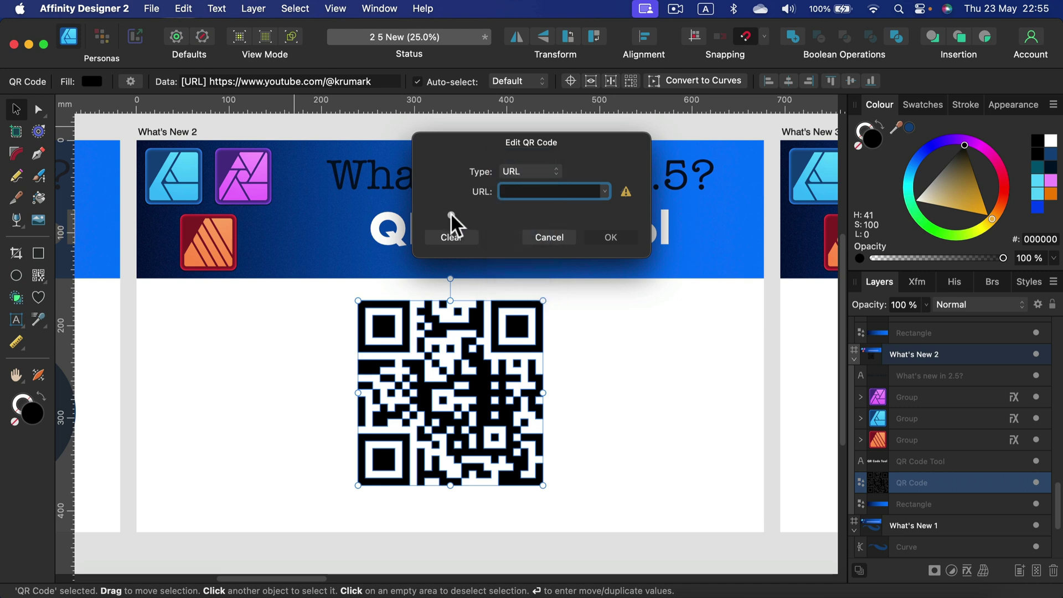
left_click(548, 237)
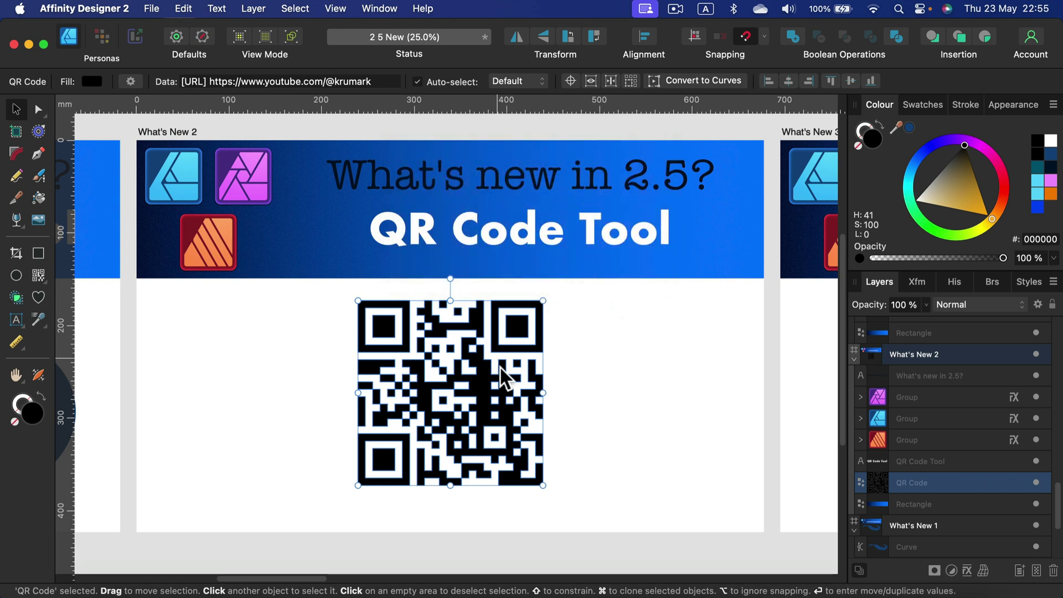
left_click(48, 277)
left_click(390, 338)
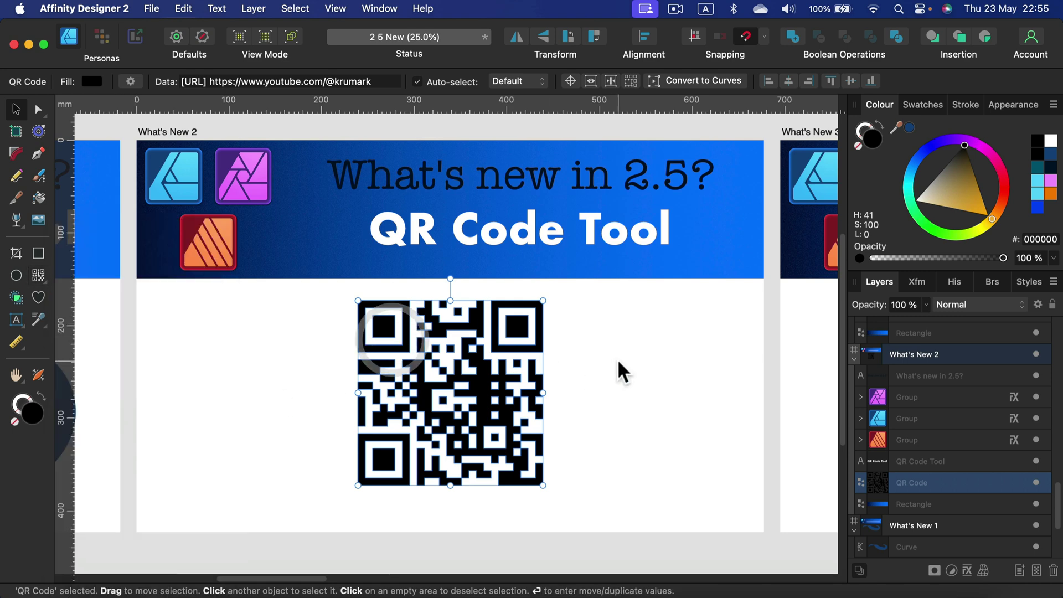
Step: Pan to the What's New 3 artboard, select the 'Variable font support' text and open its font list
left_click(618, 361)
left_click_drag(702, 305, 400, 354)
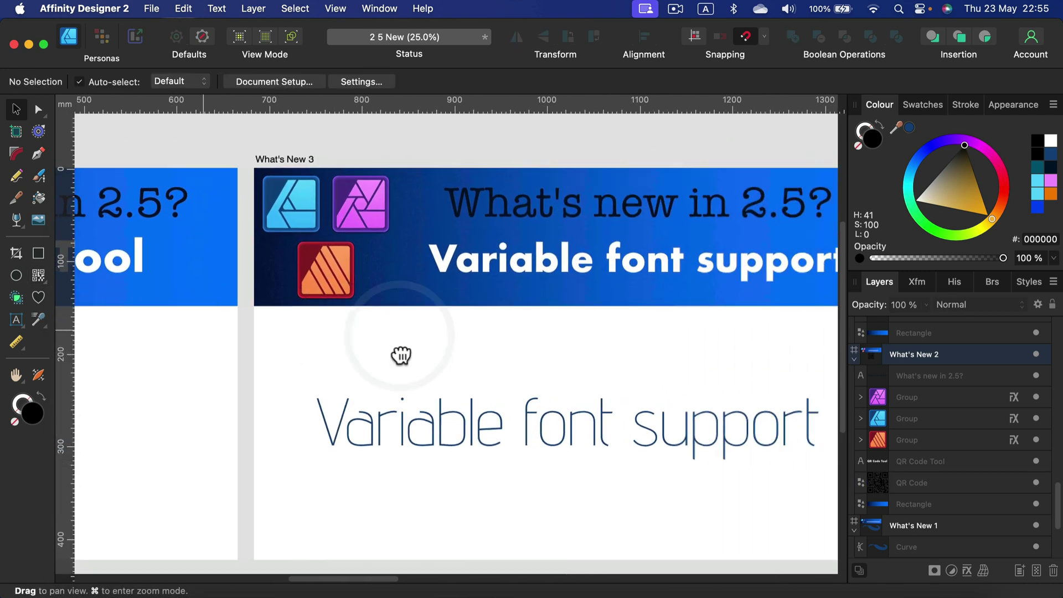
scroll(565, 415, "right", 5)
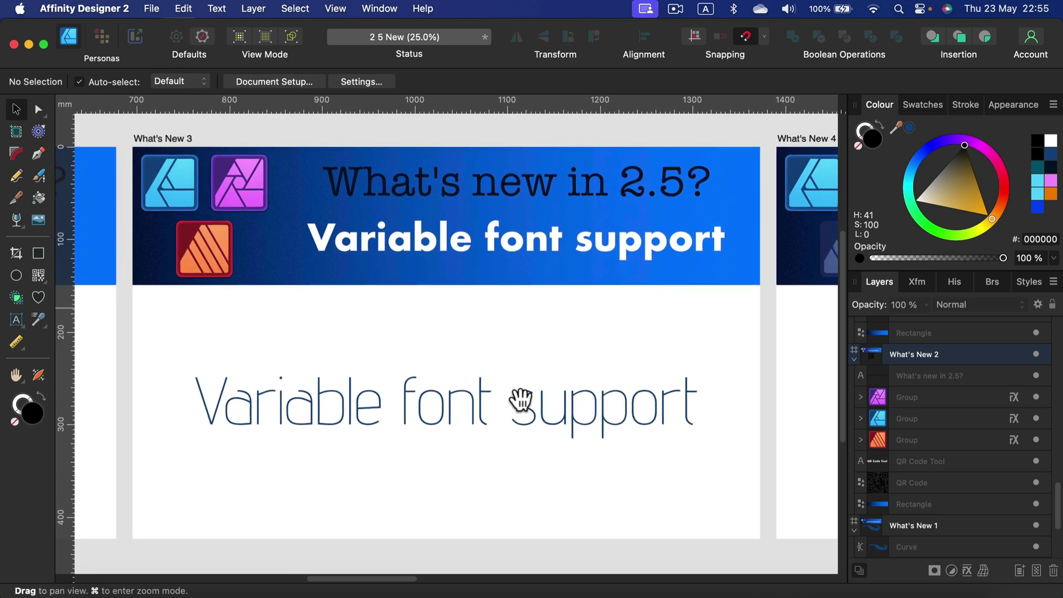
left_click(519, 398)
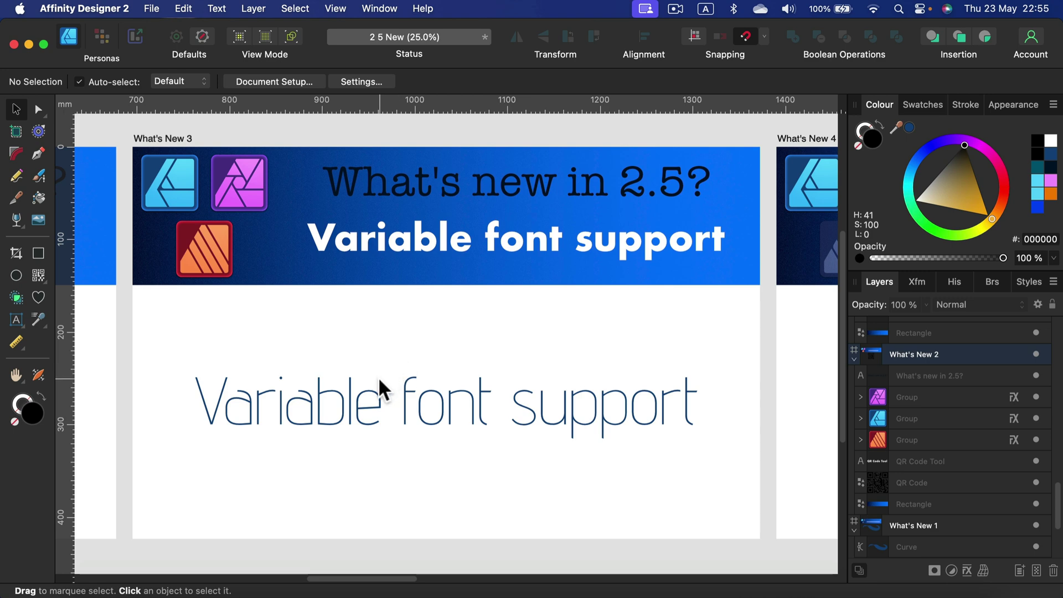
left_click(370, 397)
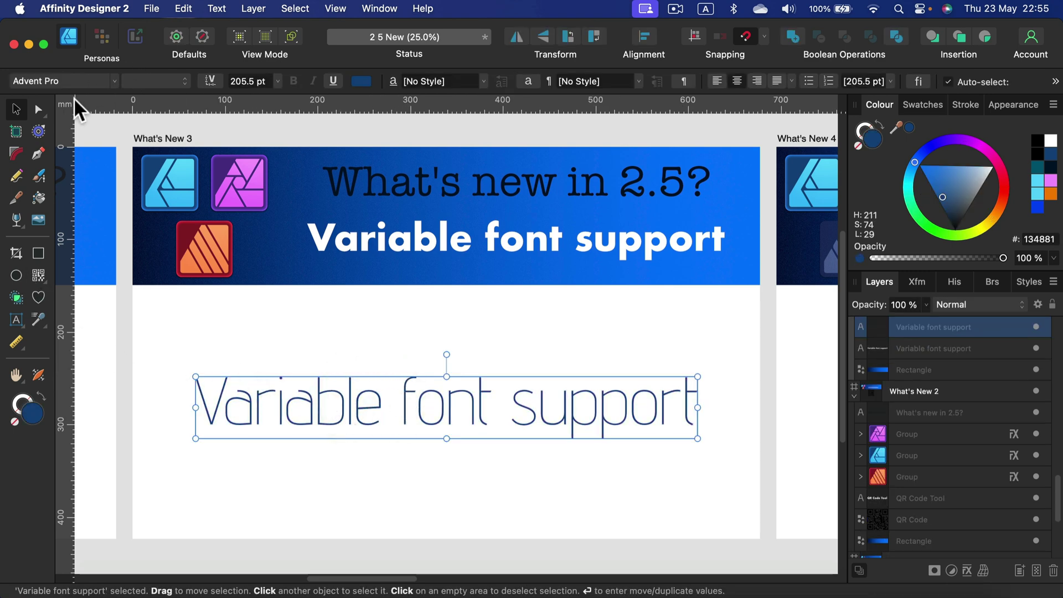
left_click(109, 81)
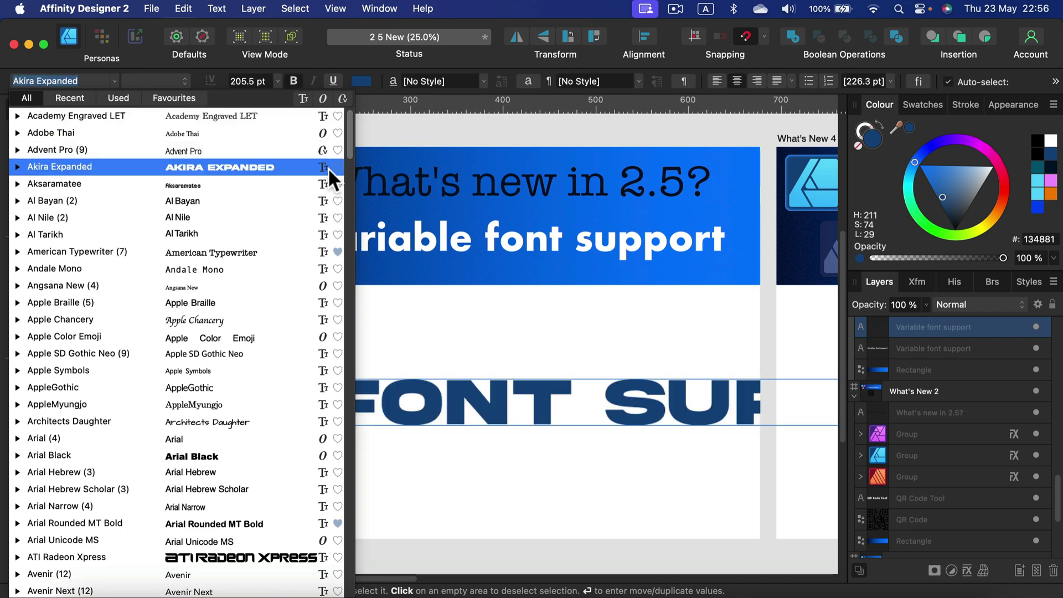
Step: Filter the font list to variable fonts and keep Advent Pro for the sample text
scroll(328, 167, "down", 5)
scroll(325, 183, "down", 8)
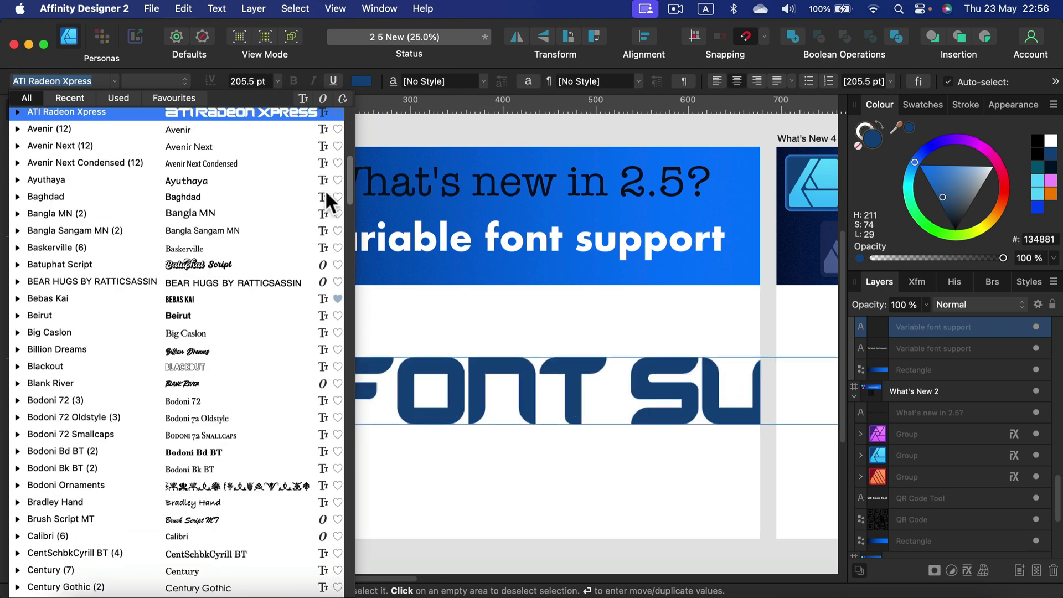
scroll(325, 194, "down", 20)
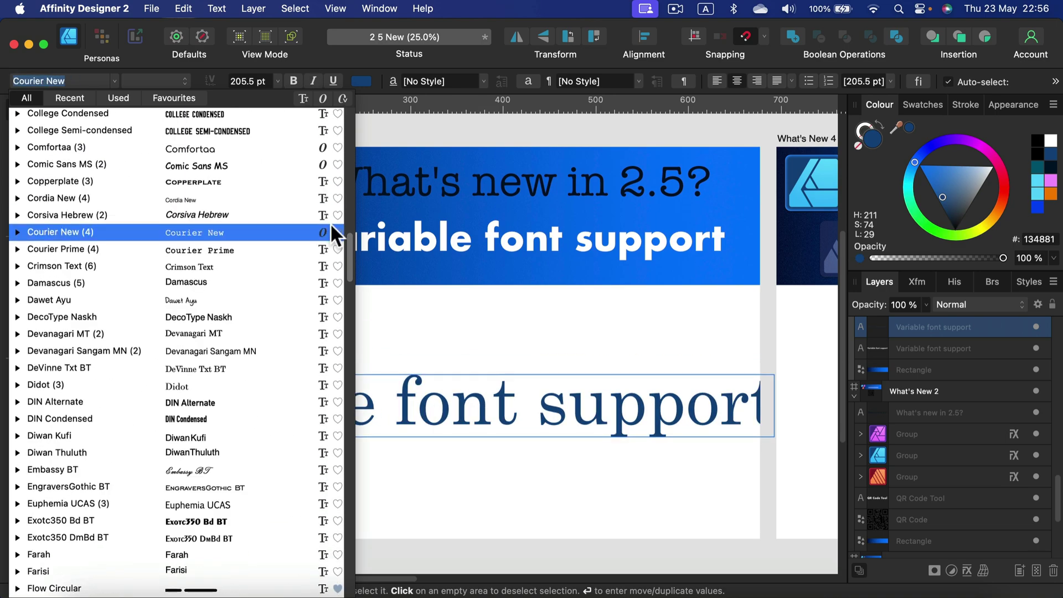
scroll(330, 233, "down", 20)
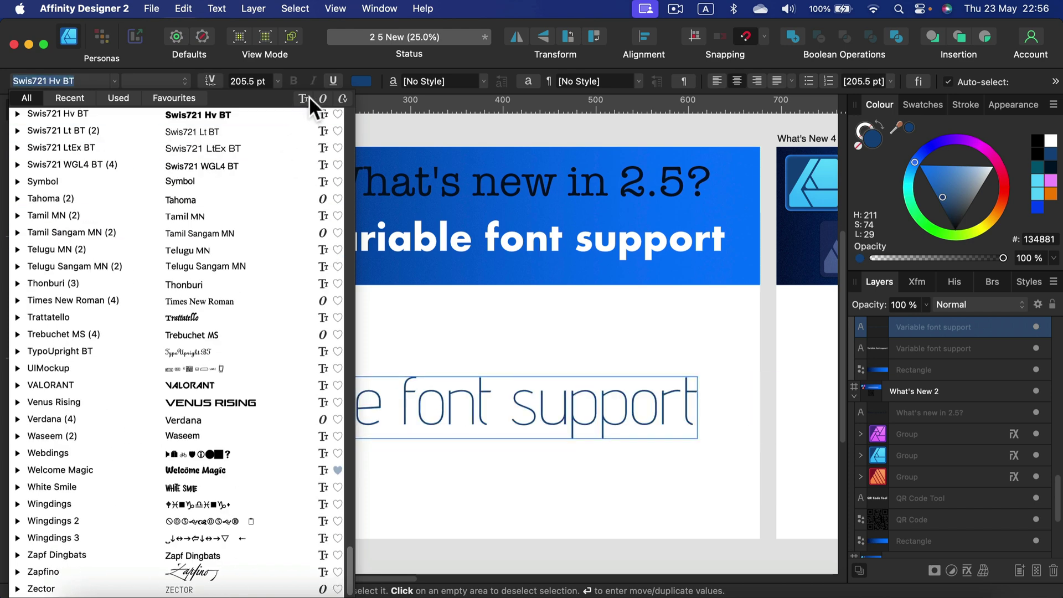
left_click(341, 96)
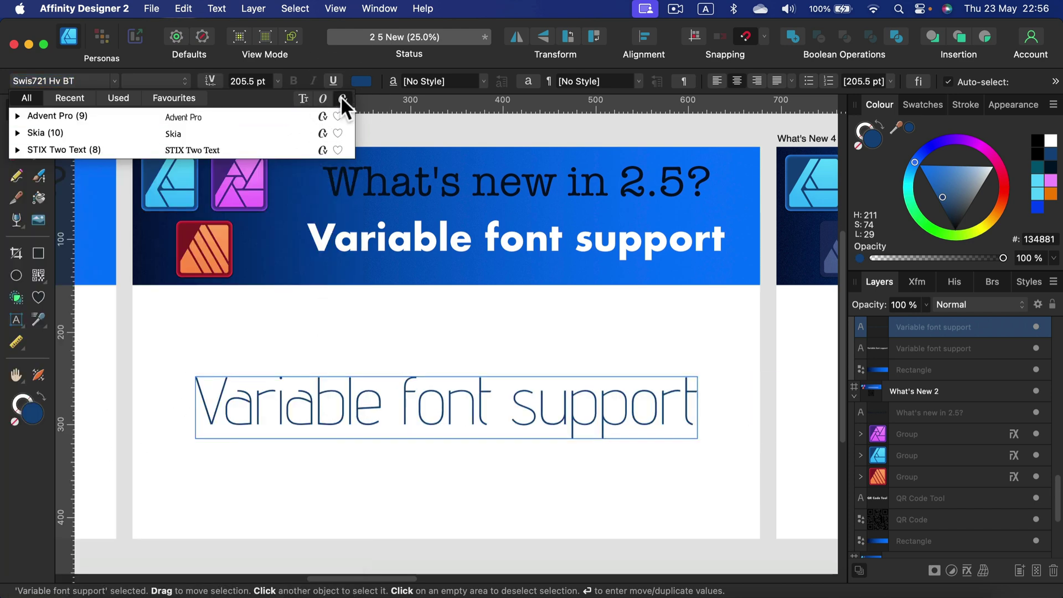
left_click(277, 114)
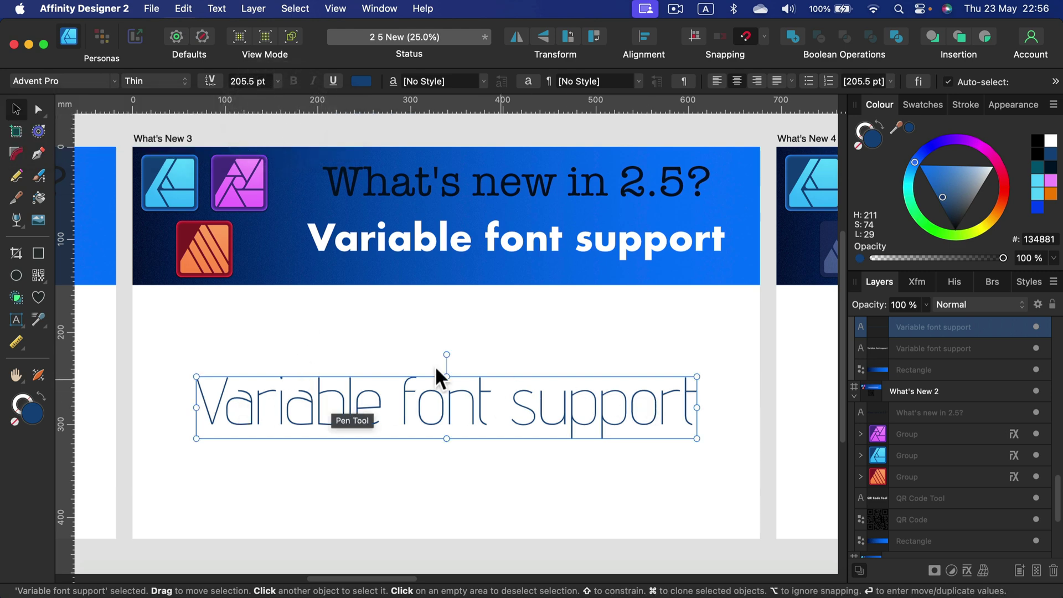
Step: In Font Variation Settings, set Width to 115 and Weight to 220, then close the popover
left_click(211, 80)
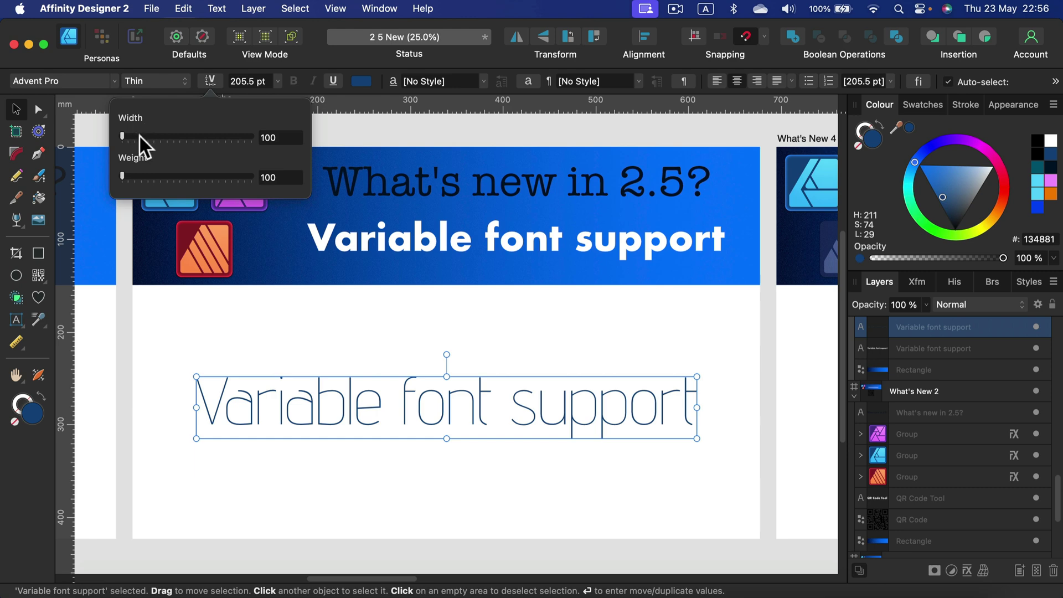
mouse_move(139, 134)
left_mouse_down()
mouse_move(243, 140)
mouse_move(151, 134)
left_mouse_up()
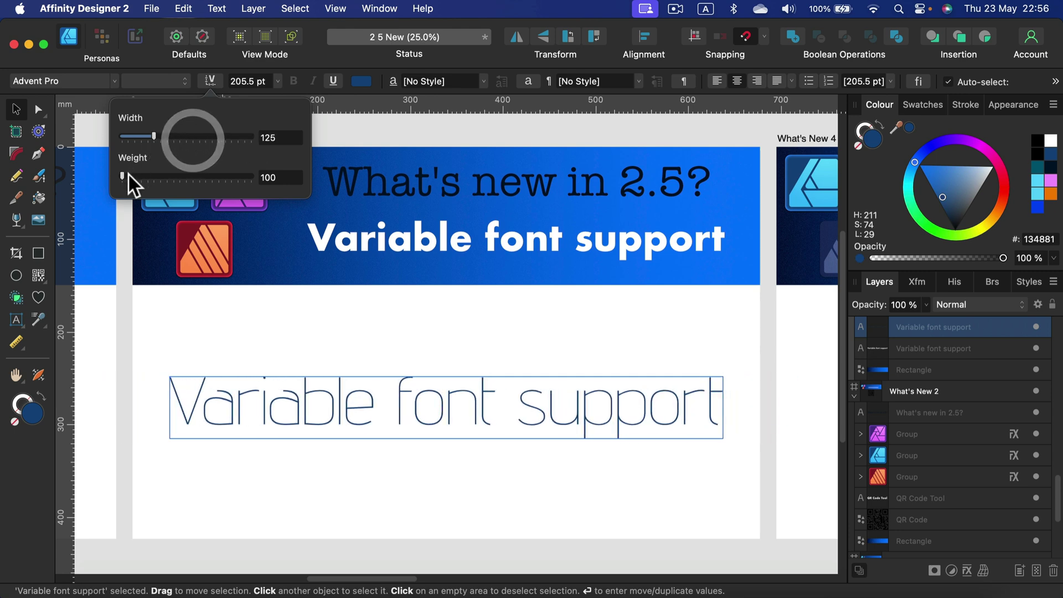
mouse_move(128, 173)
left_mouse_down()
mouse_move(260, 173)
mouse_move(144, 175)
left_mouse_up()
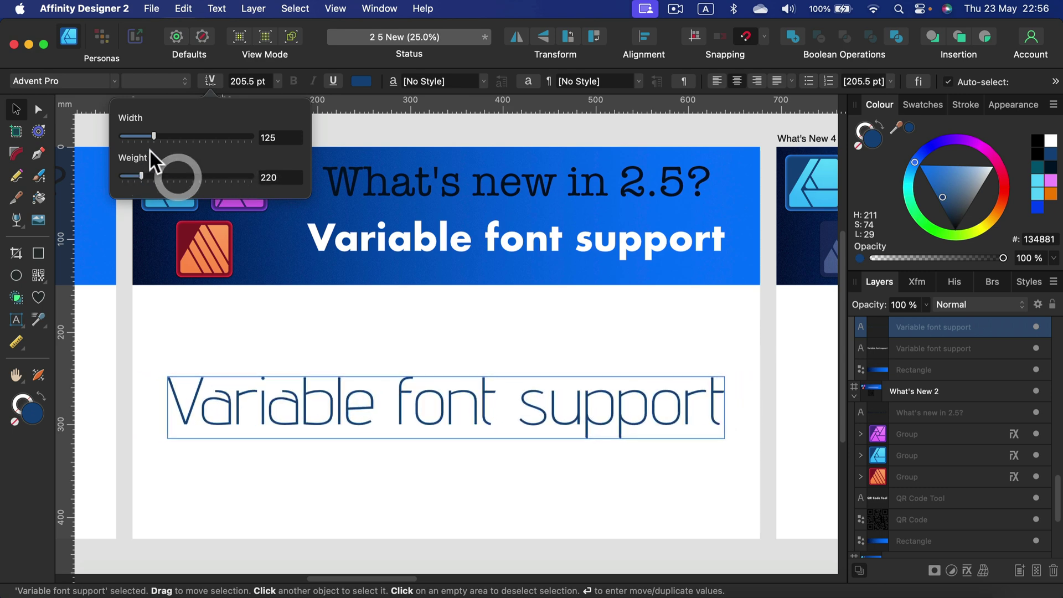
left_click_drag(154, 138, 139, 135)
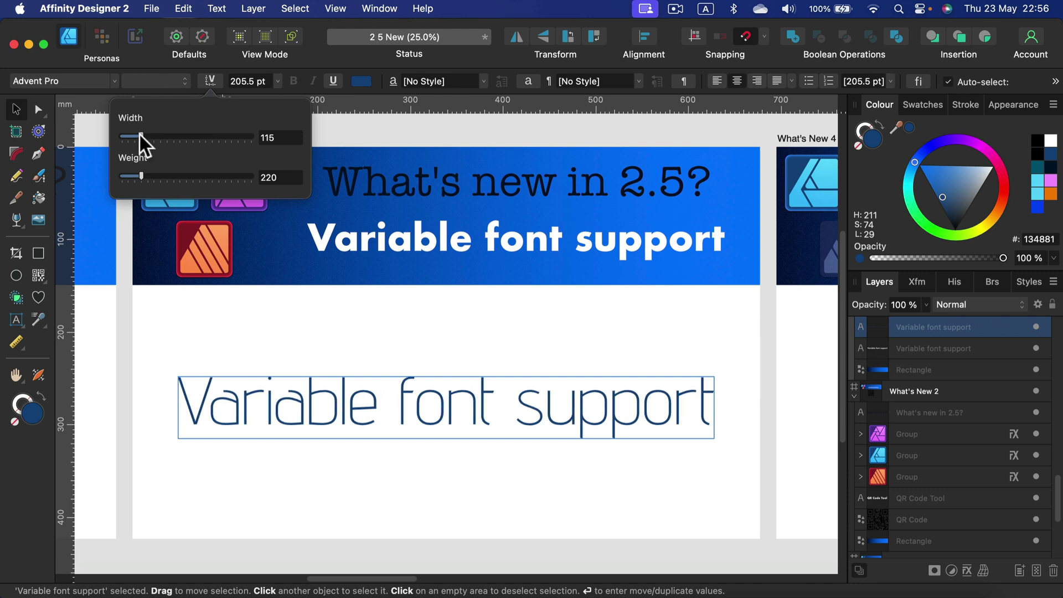
left_click(207, 77)
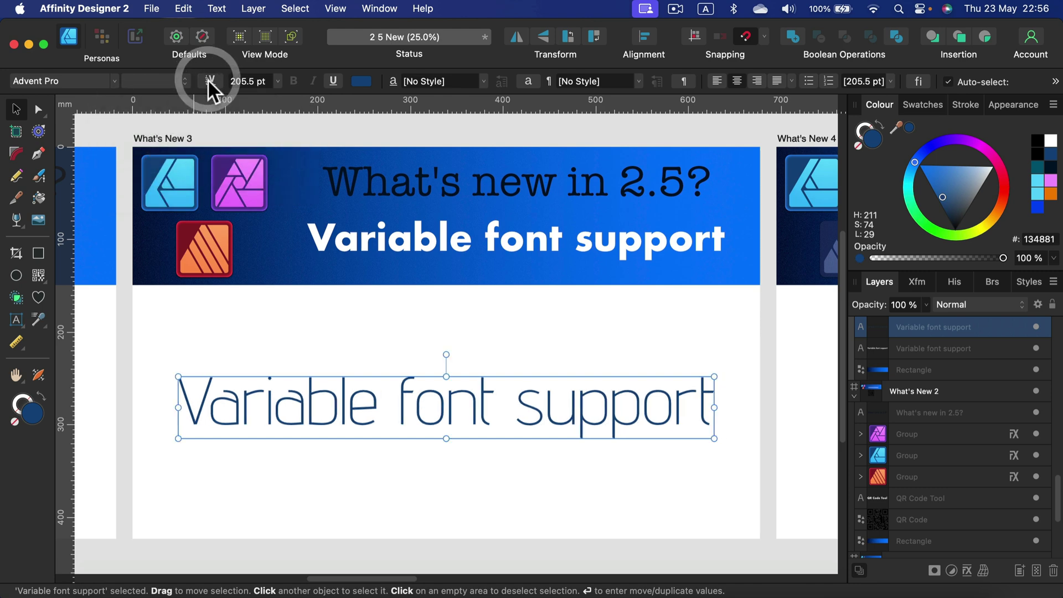
left_click(206, 81)
left_click(206, 78)
left_click(206, 78)
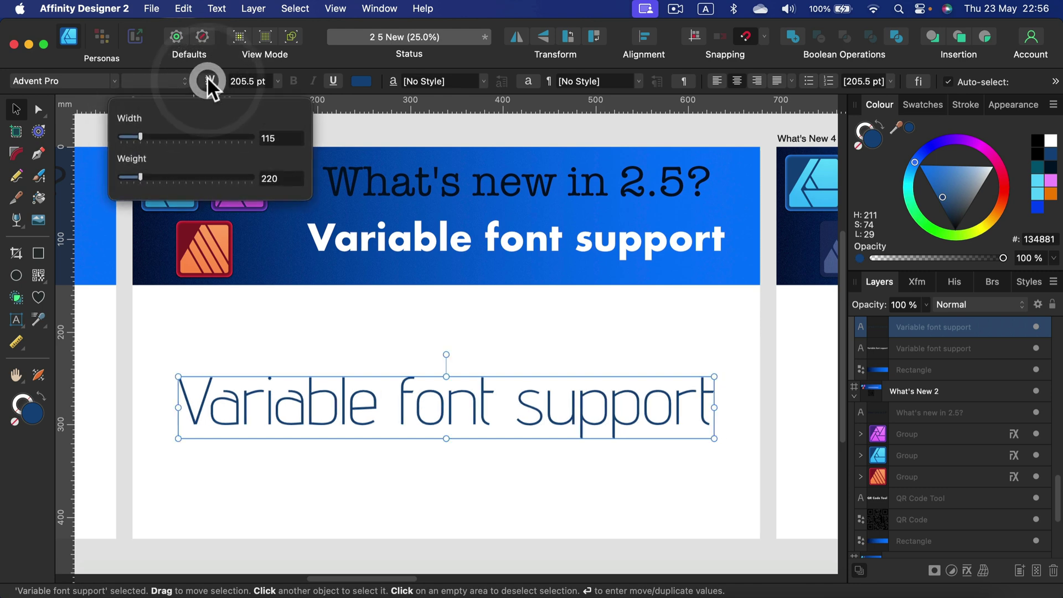
left_click(209, 76)
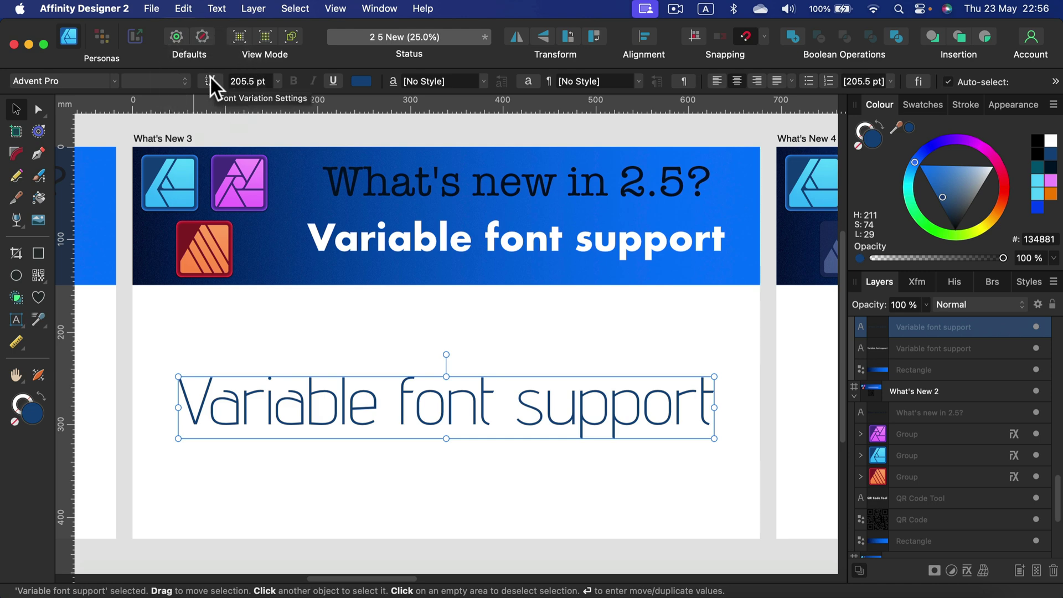
Step: Pan to the What's New 4 artboard and draw a wavy Pencil Tool curve beneath its banner
left_click(505, 336)
scroll(419, 339, "right", 10)
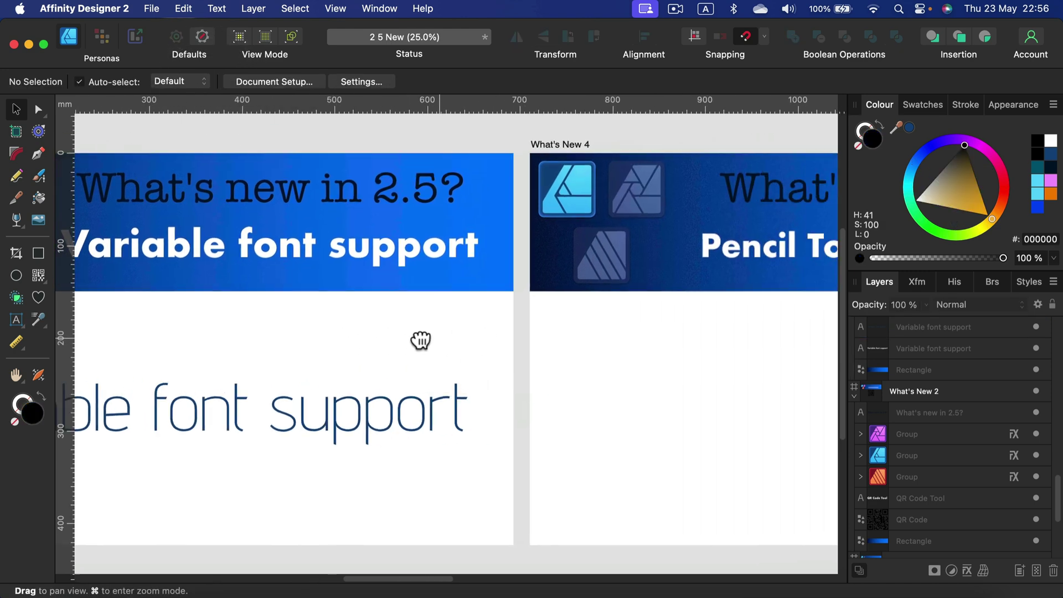
left_click_drag(363, 363, 336, 365)
scroll(379, 336, "down", 2)
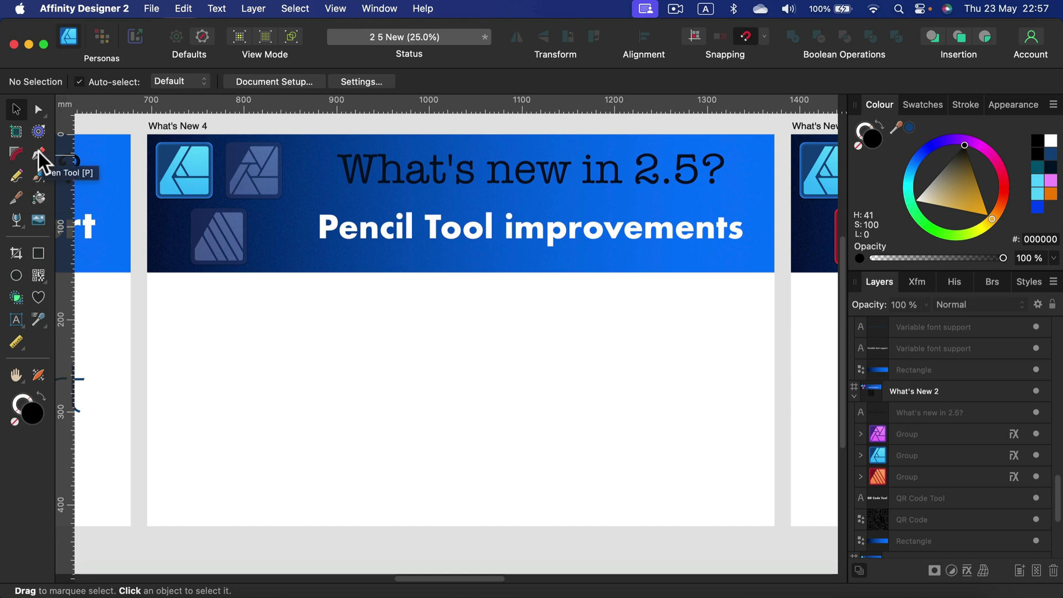
left_click(12, 179)
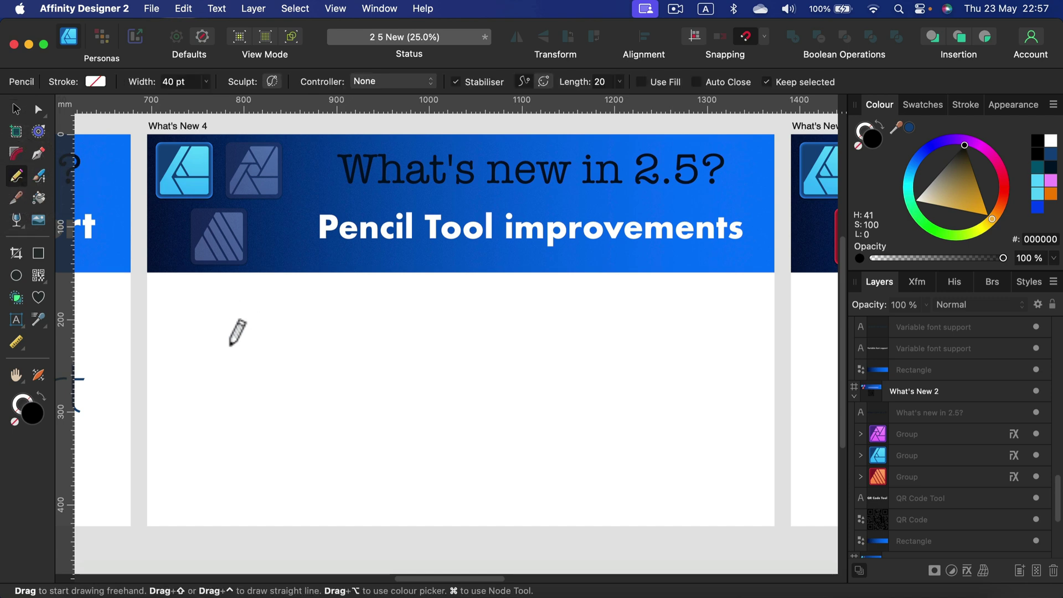
mouse_move(220, 386)
left_mouse_down()
mouse_move(243, 328)
mouse_move(275, 319)
mouse_move(331, 344)
mouse_move(356, 369)
mouse_move(389, 365)
mouse_move(440, 321)
mouse_move(475, 362)
mouse_move(529, 362)
mouse_move(557, 334)
mouse_move(603, 319)
mouse_move(673, 377)
left_mouse_up()
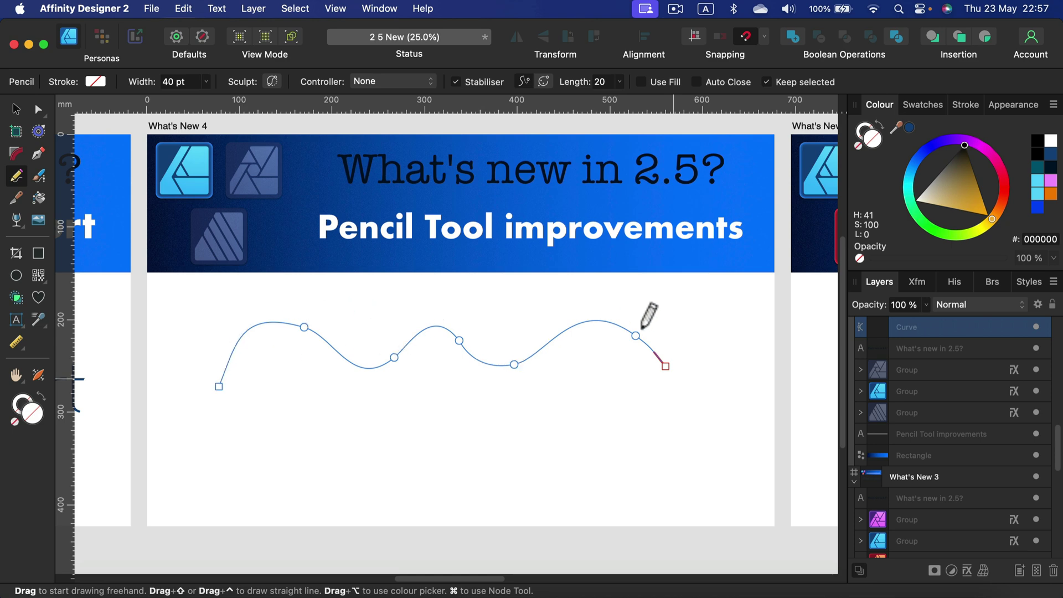
Step: Draw a second four-node wavy curve with the Pen Tool below the first curve
left_click(38, 154)
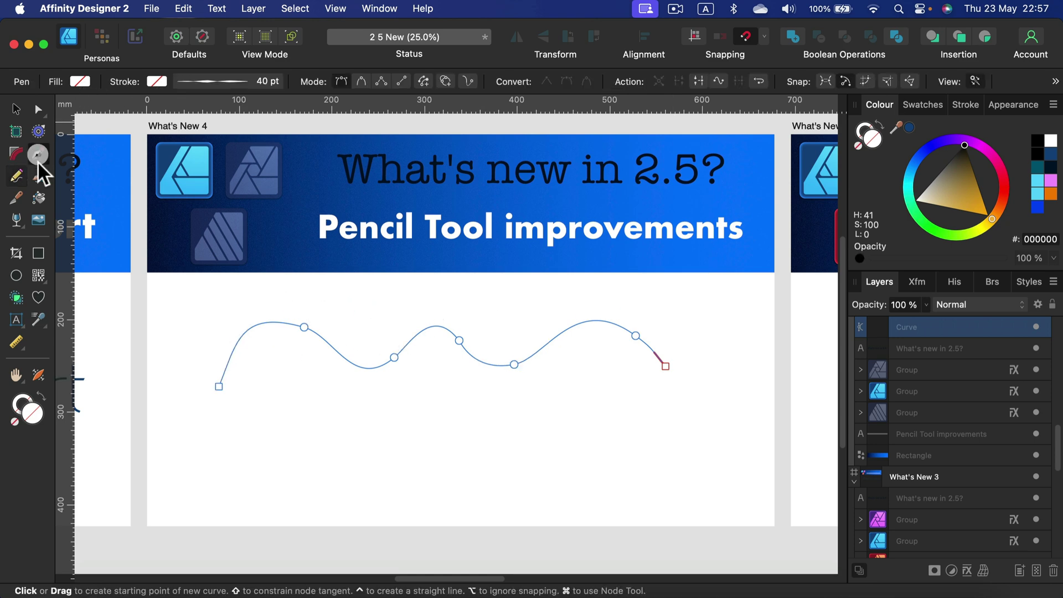
left_click_drag(219, 453, 260, 439)
mouse_move(337, 426)
left_mouse_down()
mouse_move(397, 458)
mouse_move(392, 446)
left_mouse_up()
left_click_drag(461, 472, 550, 465)
left_click_drag(632, 434, 716, 440)
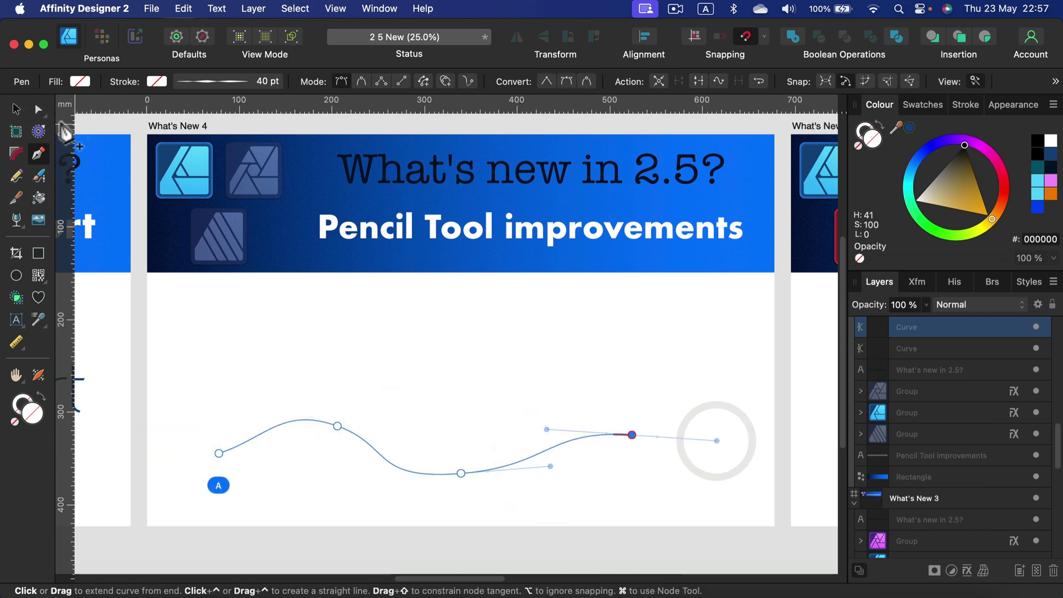
Step: Select both curves and give their strokes a dark blue (#002592) colour
left_click(16, 109)
left_click(185, 299)
left_click_drag(176, 284, 756, 519)
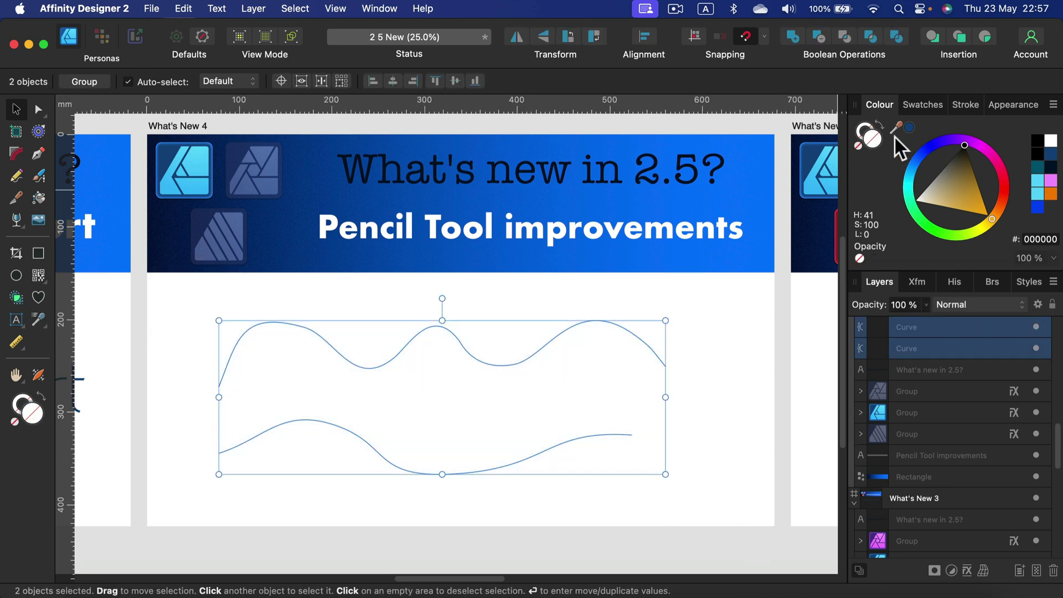
left_click(867, 124)
left_click(925, 156)
left_click(935, 181)
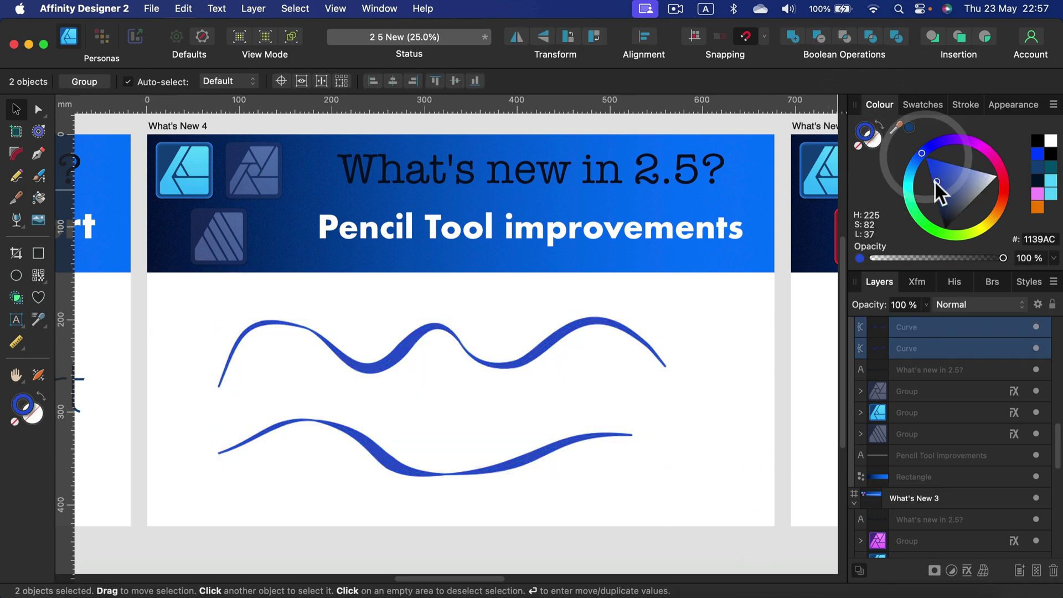
left_click_drag(934, 181, 931, 188)
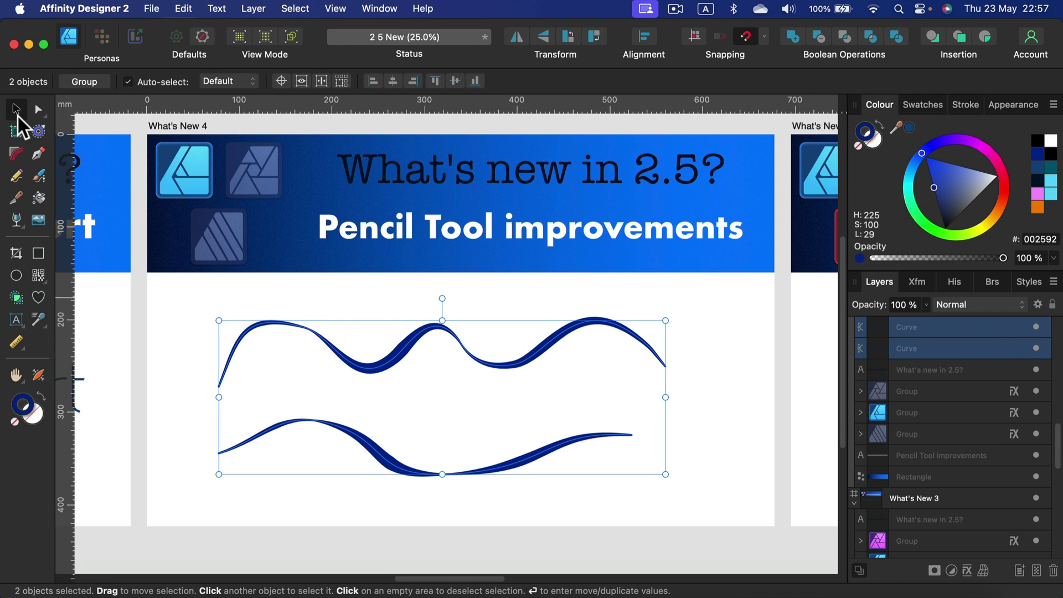
Step: Select both wavy curves and delete them
left_click(194, 304)
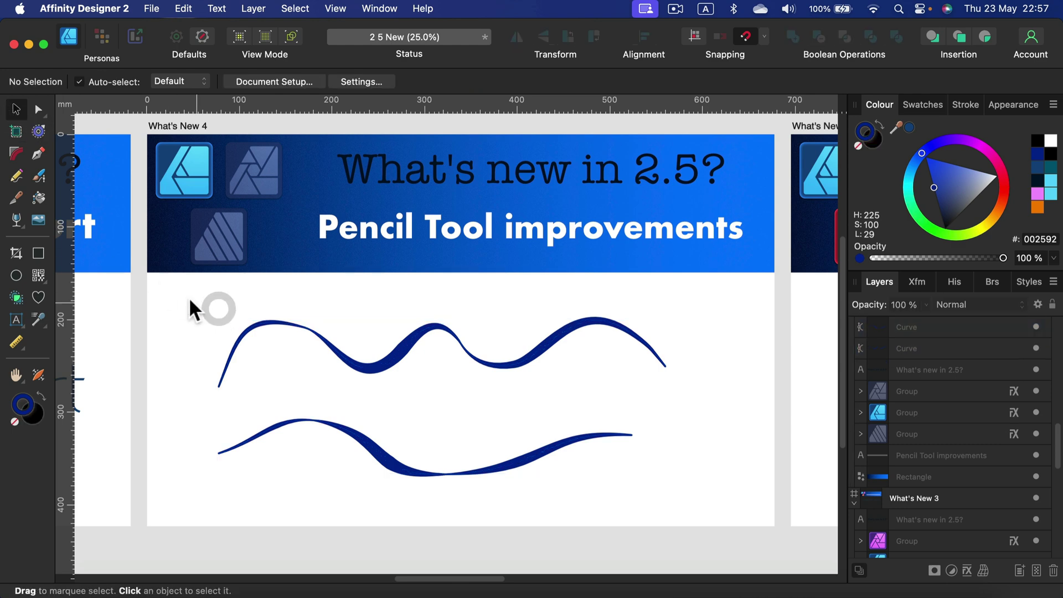
left_click_drag(182, 295, 771, 526)
key("Delete")
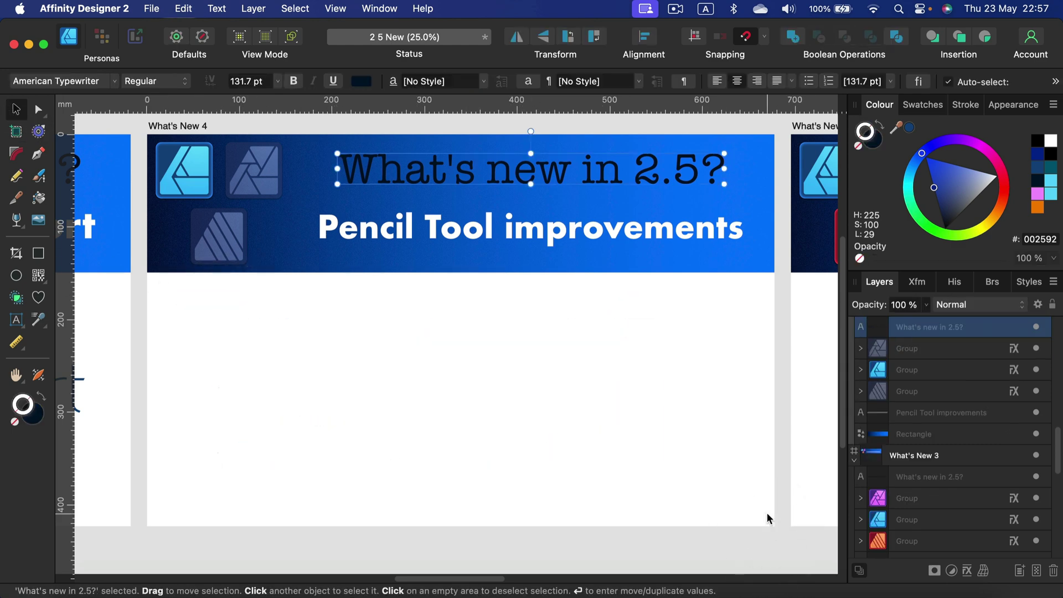
Step: Draw a sharp-cornered navy zigzag across the artboard with the Pencil Tool
left_click(16, 177)
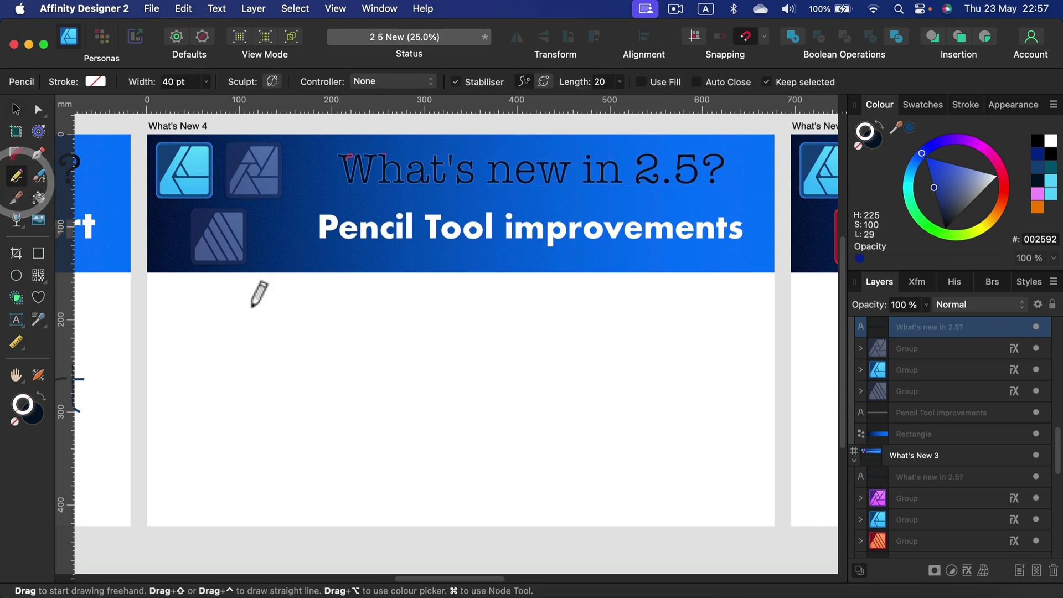
left_click(879, 122)
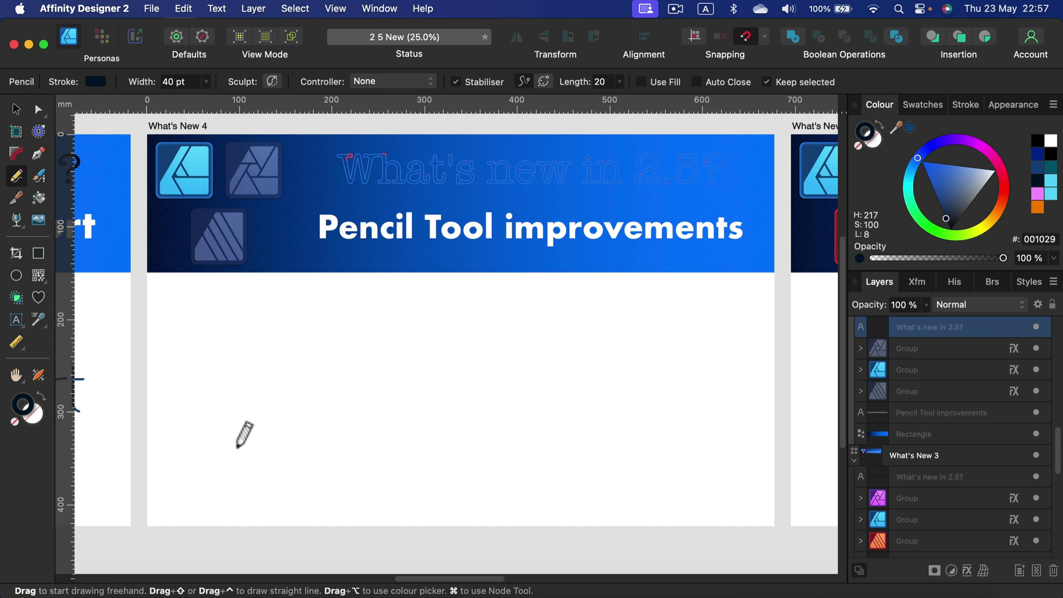
mouse_move(240, 412)
left_mouse_down()
mouse_move(211, 301)
mouse_move(351, 409)
mouse_move(355, 301)
mouse_move(459, 441)
mouse_move(468, 304)
mouse_move(536, 467)
mouse_move(561, 322)
mouse_move(634, 434)
mouse_move(639, 307)
mouse_move(741, 423)
left_mouse_up()
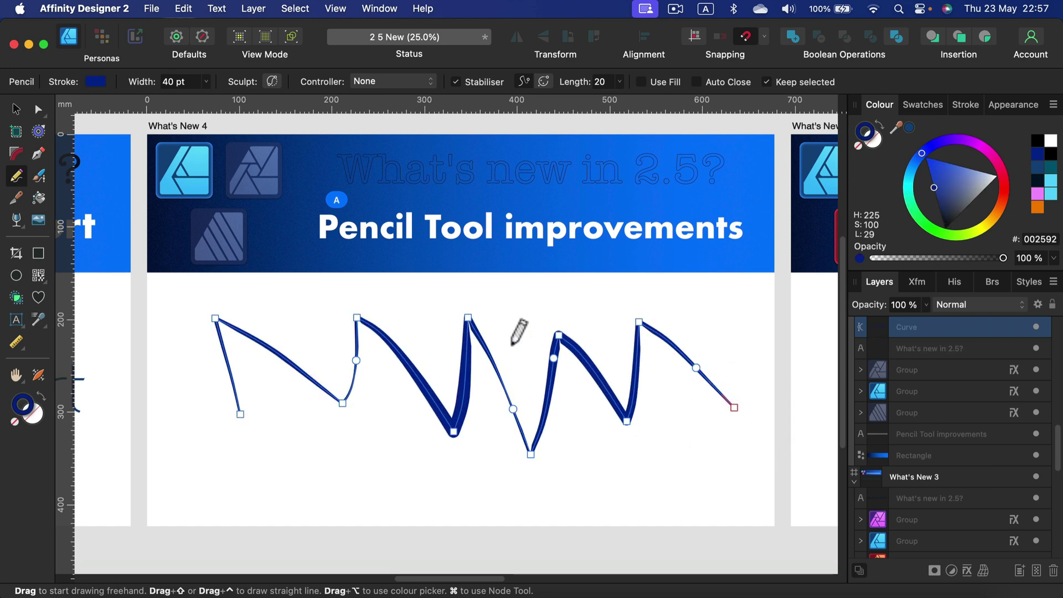
Step: With the Node Tool, convert the zigzag's first node into a sharp corner
left_click(38, 109)
mouse_move(220, 319)
left_mouse_down()
mouse_move(285, 318)
mouse_move(224, 315)
mouse_move(254, 309)
mouse_move(233, 310)
left_mouse_up()
left_click(374, 82)
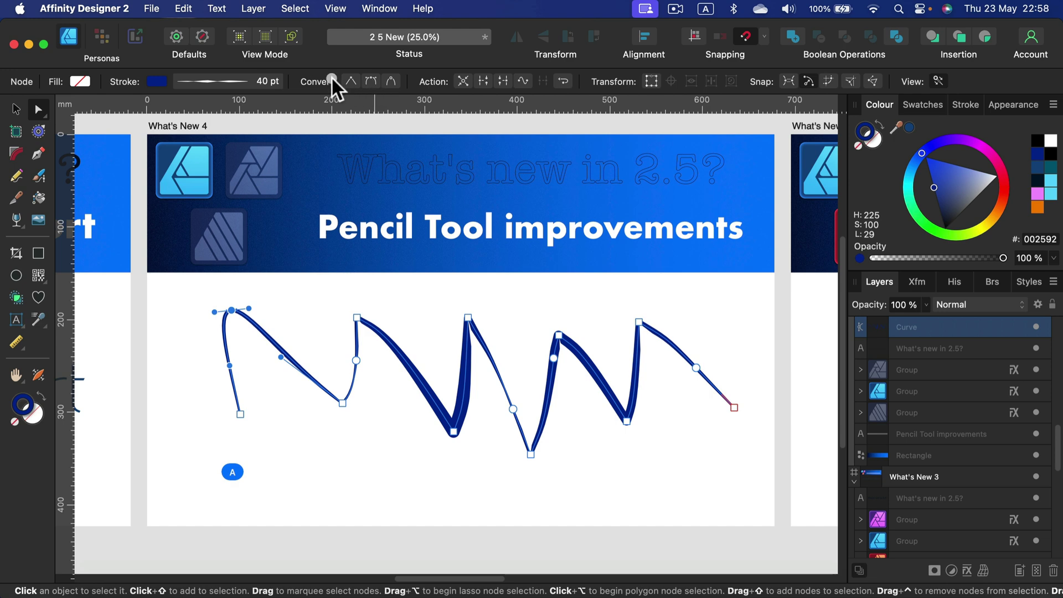
left_click(351, 81)
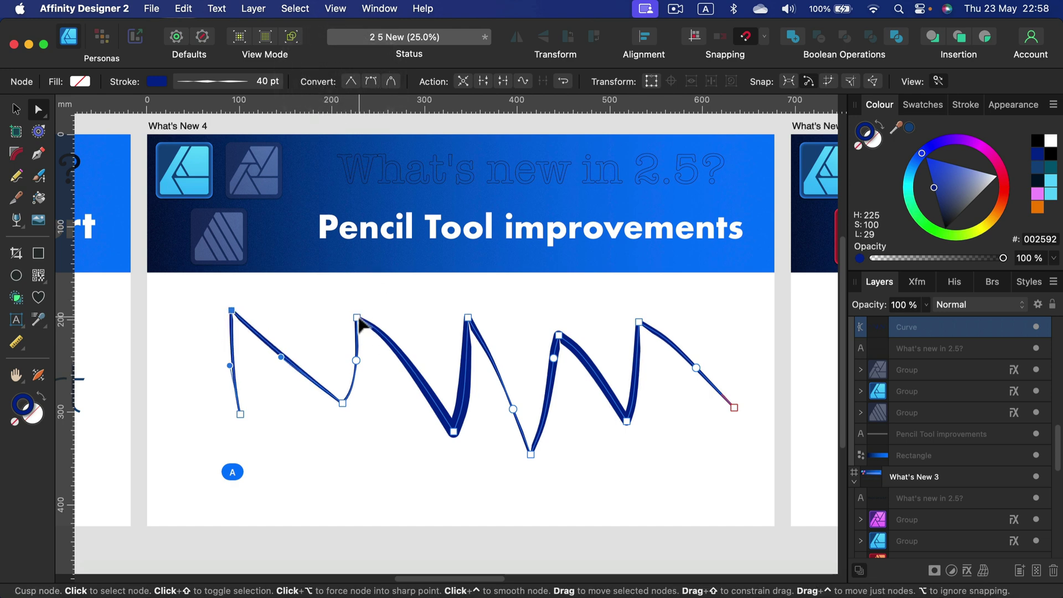
Step: Raise the second peak's node slightly, then reselect the zigzag for node editing
left_click_drag(359, 320, 361, 305)
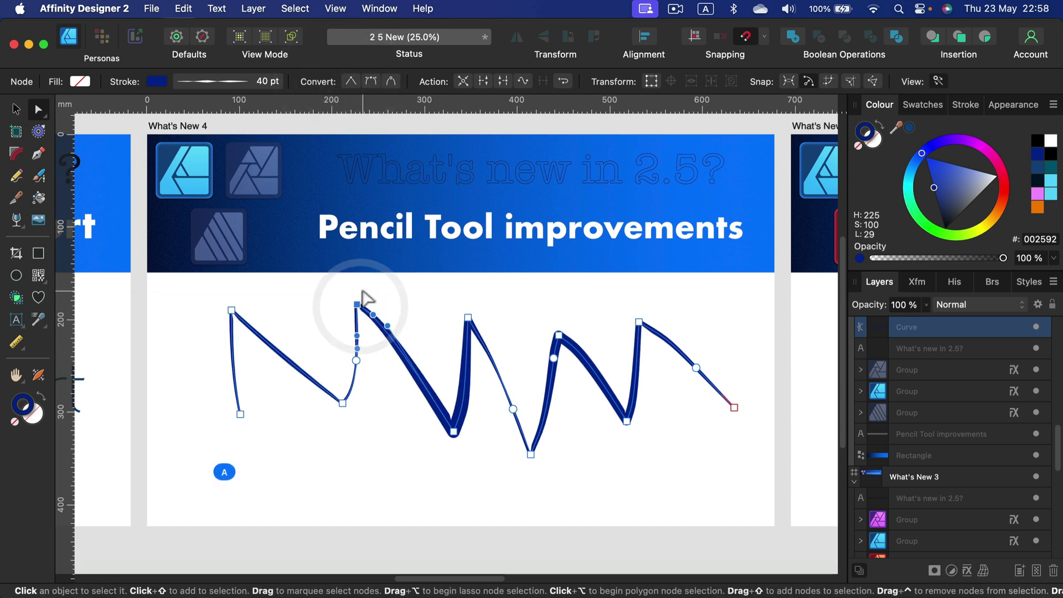
left_click(370, 429)
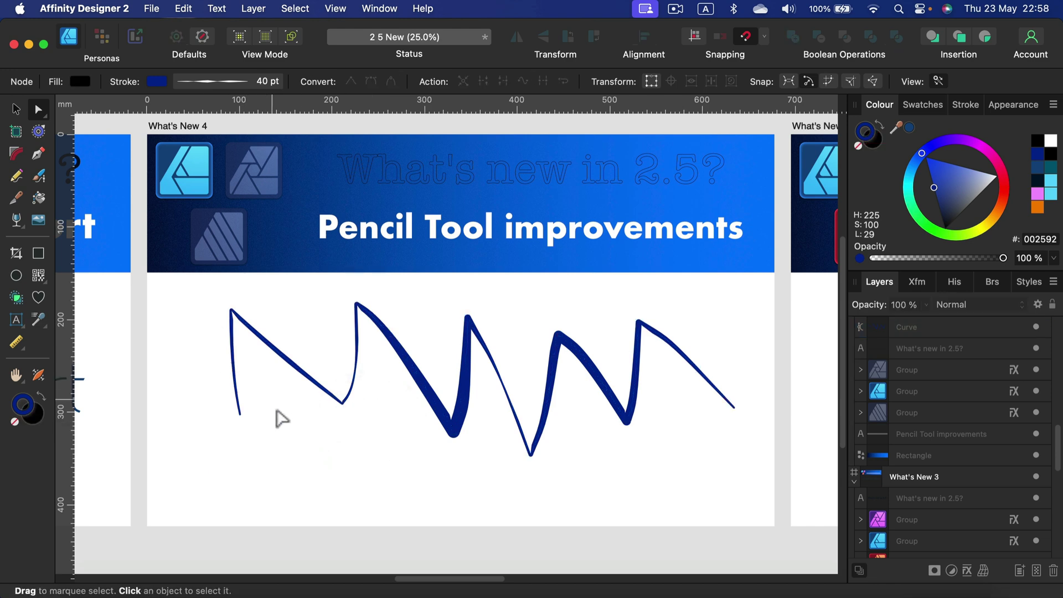
left_click(638, 324)
left_click(695, 321)
left_click(393, 348)
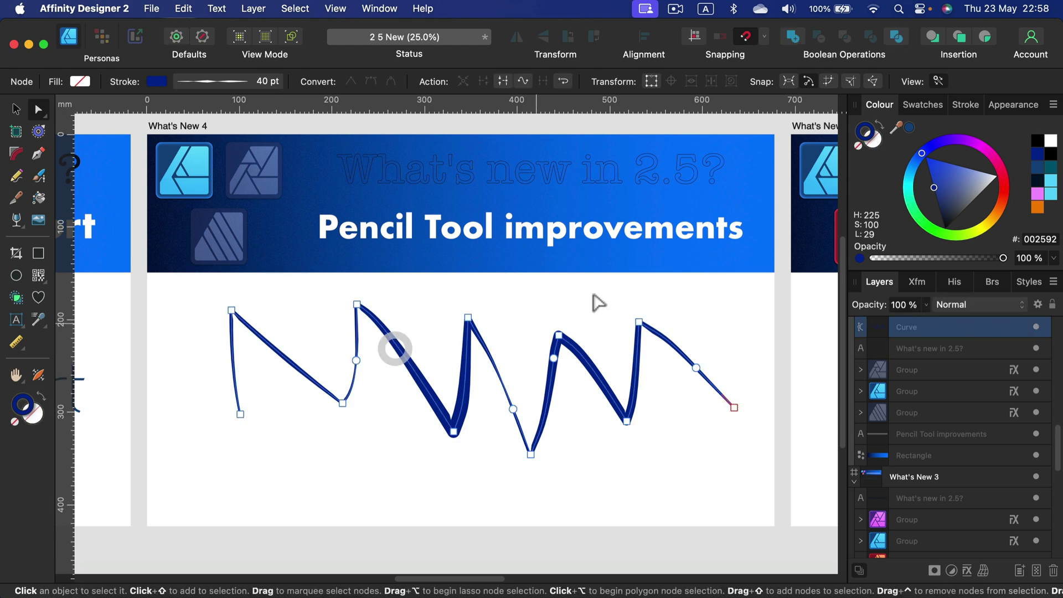
key("a")
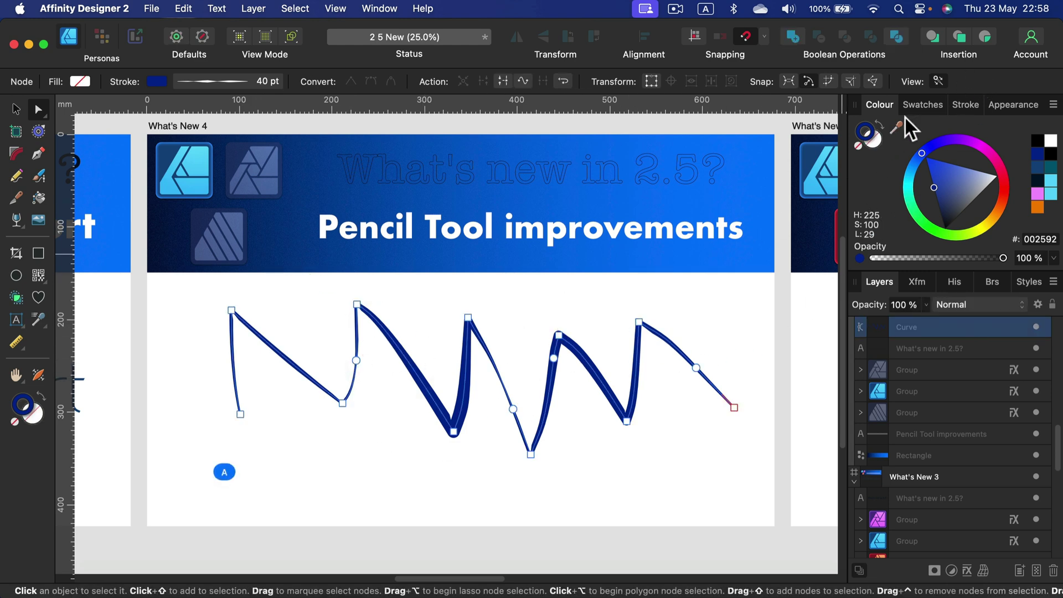
Step: Reset the zigzag's stroke pressure to an even width and set it to 8 pt
left_click(965, 104)
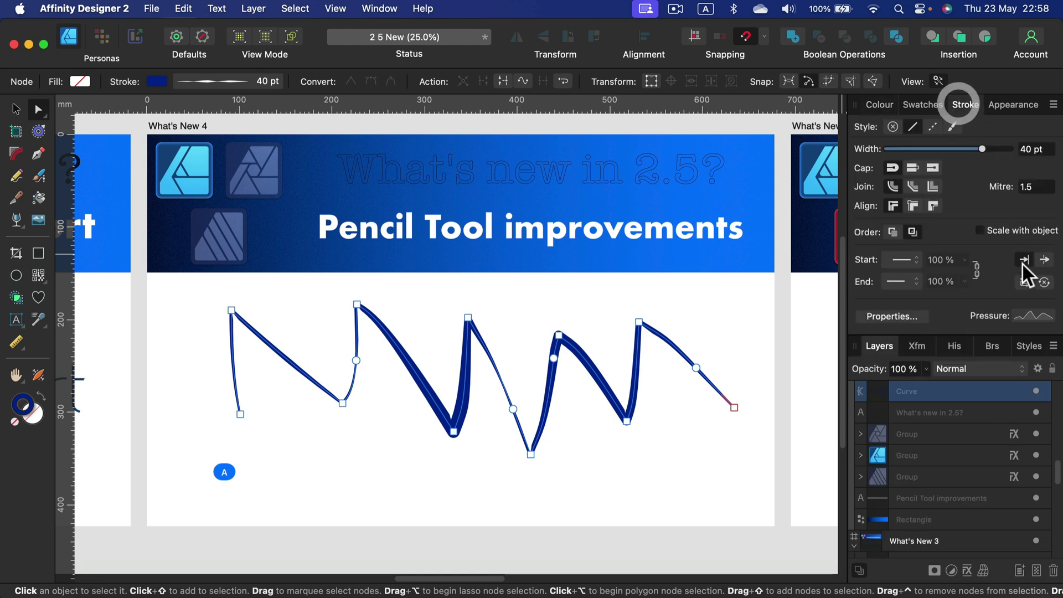
left_click(1034, 316)
left_click(1039, 463)
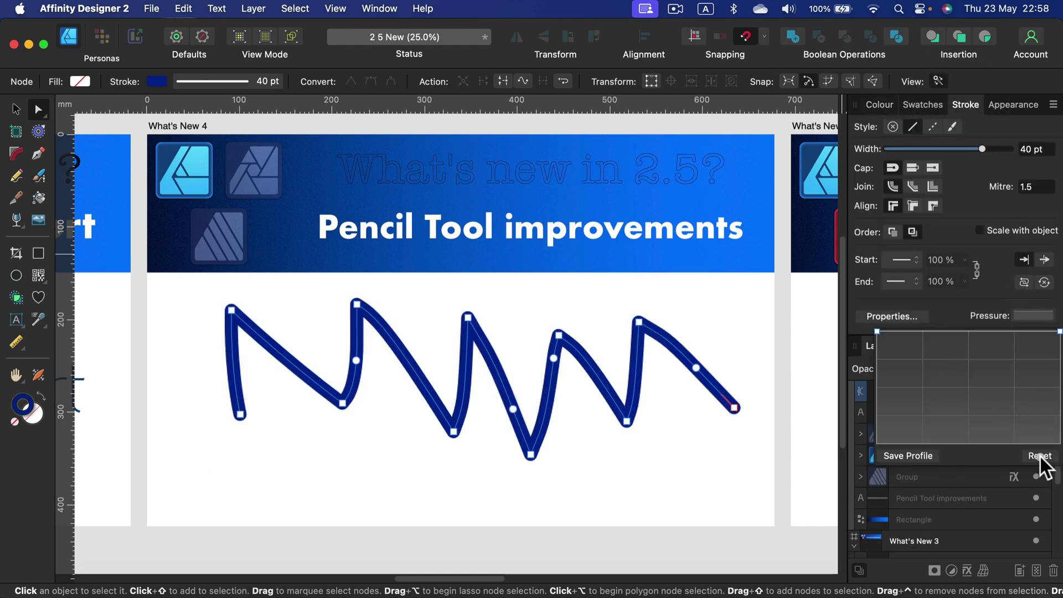
mouse_move(971, 148)
left_mouse_down()
mouse_move(915, 144)
mouse_move(933, 144)
left_mouse_up()
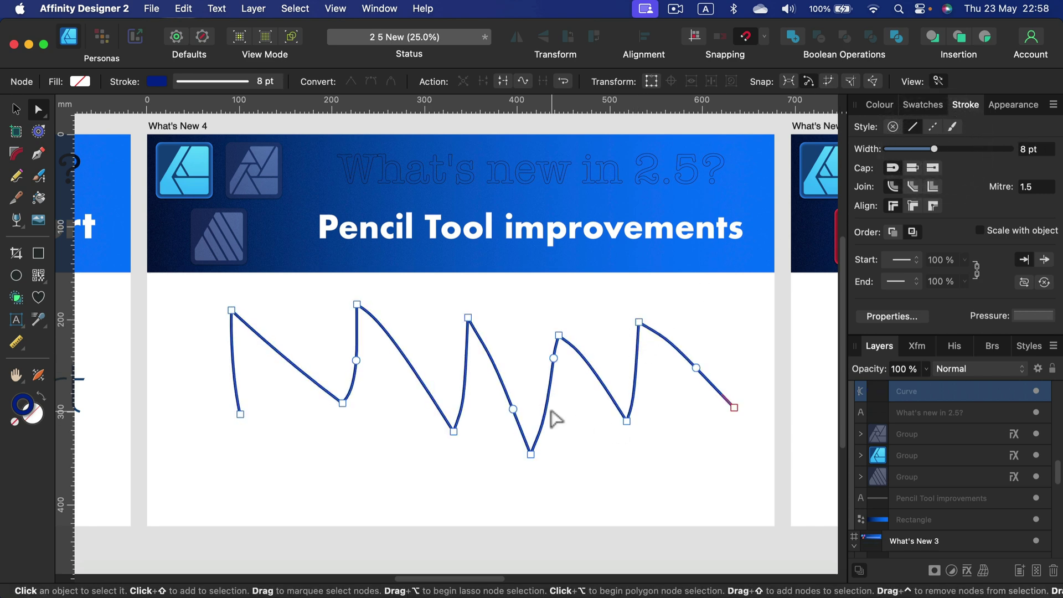
Step: Shift the zigzag slightly left and down, then bring the What's New 5 artboard into view
left_click(647, 459)
left_click(489, 362)
left_click(18, 107)
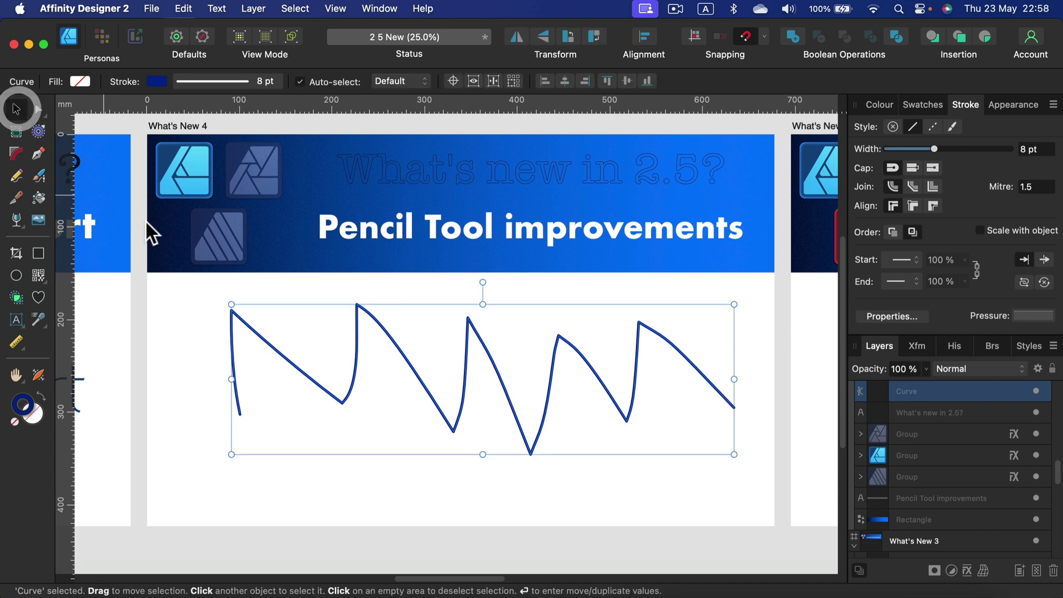
left_click_drag(635, 378, 613, 394)
left_click(720, 340)
left_click_drag(774, 325, 475, 381)
left_click_drag(725, 404, 556, 383)
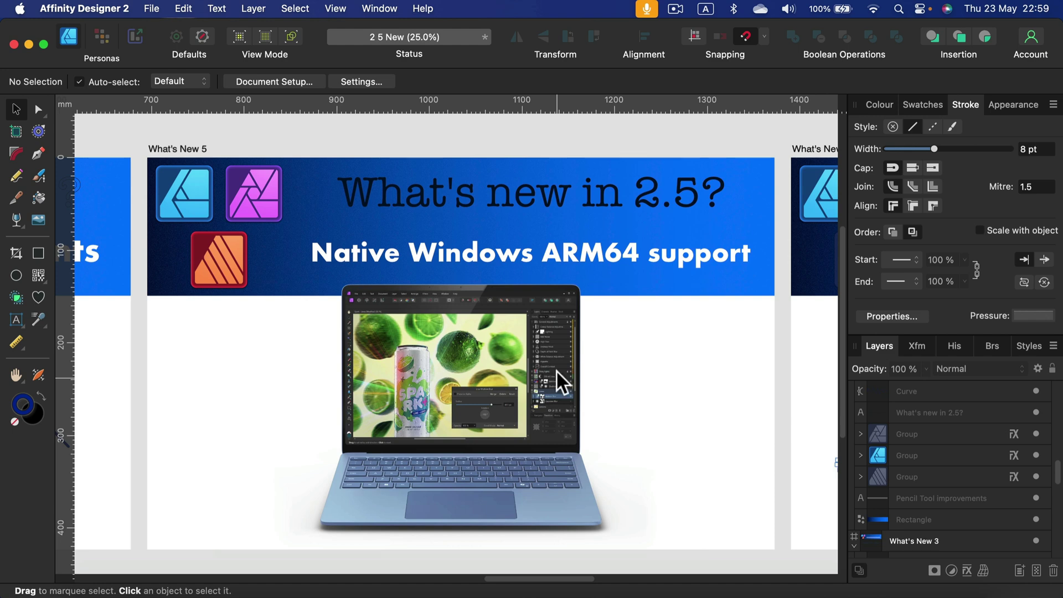
Step: Inspect the laptop image on the Native Windows ARM64 support artboard
left_click(677, 352)
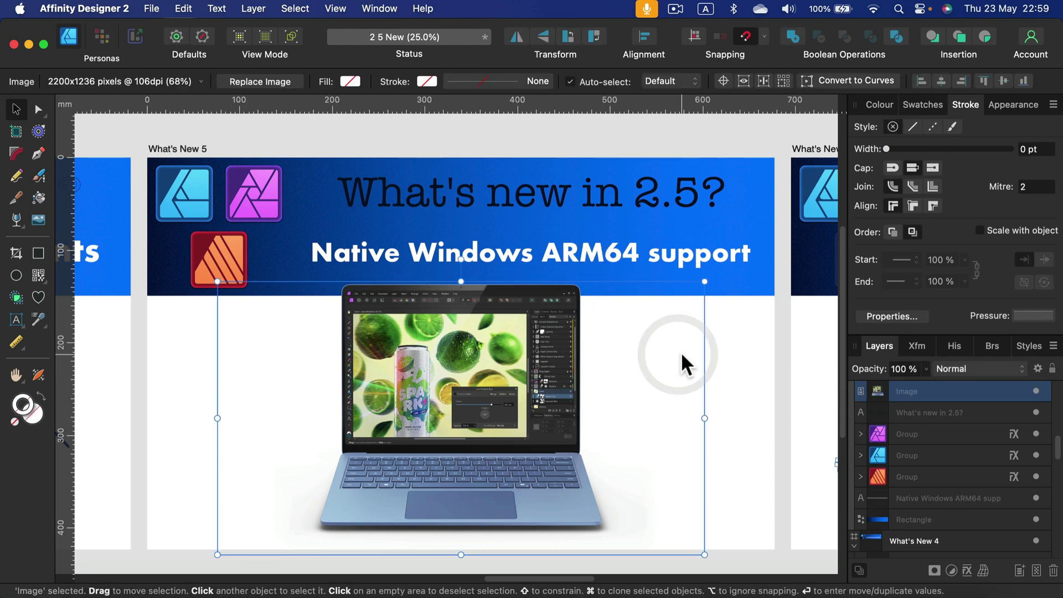
left_click(733, 331)
key("space")
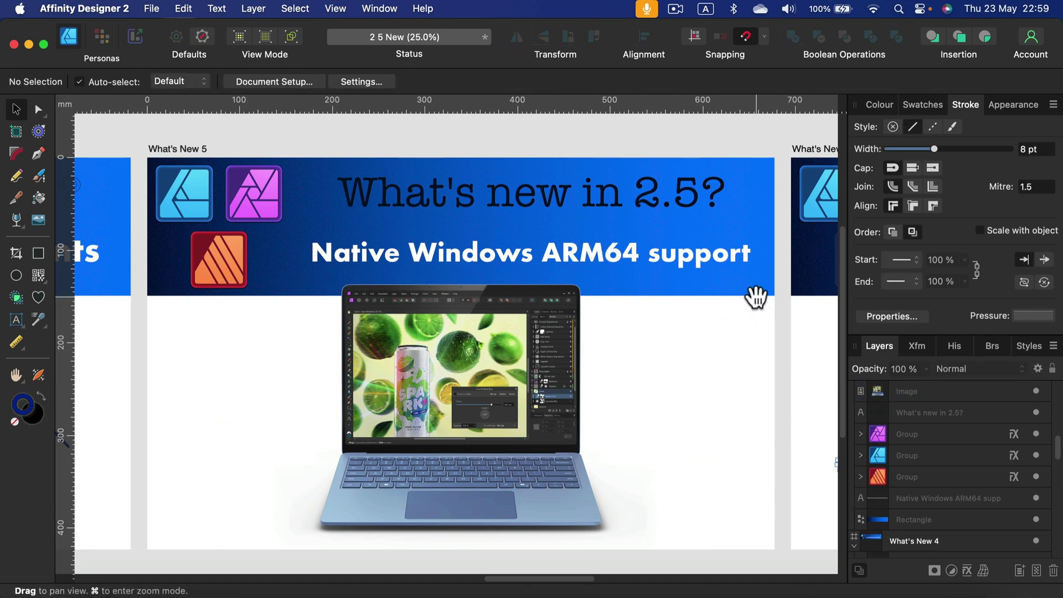
Step: Pan to centre the What's New 6 DWG import artboard, then continue toward What's New 7
left_click_drag(755, 297, 408, 301)
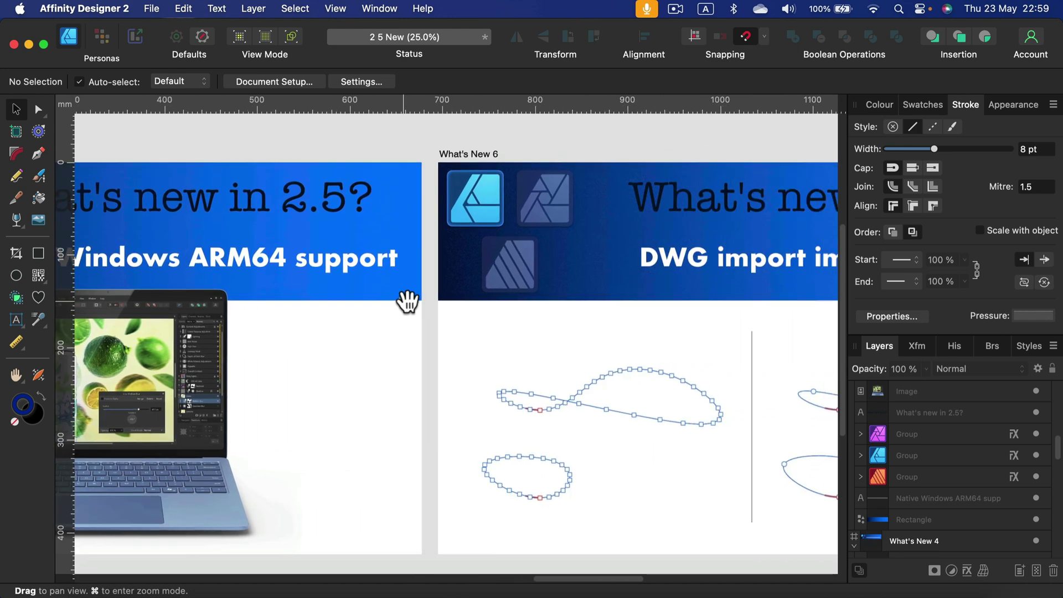
left_click_drag(589, 294, 379, 294)
left_click_drag(564, 299, 522, 298)
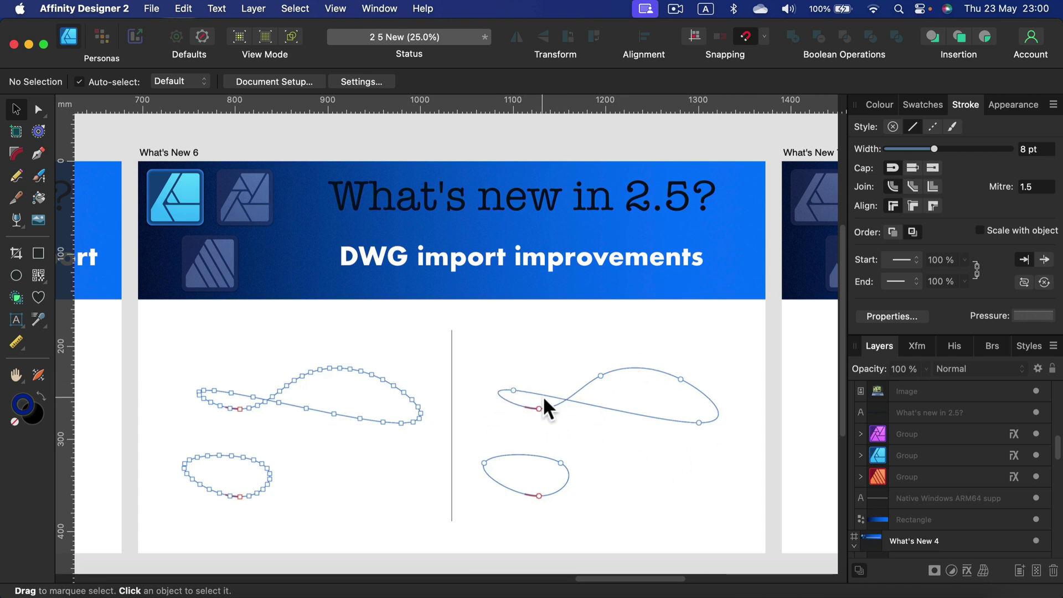
left_click(524, 315)
key("space")
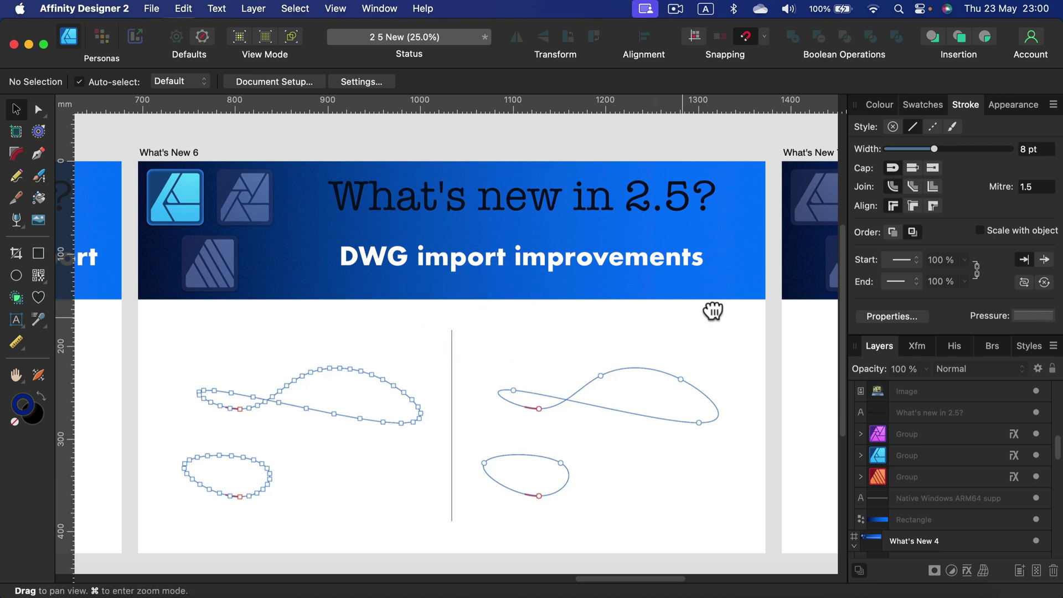
left_click_drag(712, 309, 423, 330)
left_click_drag(655, 323, 423, 315)
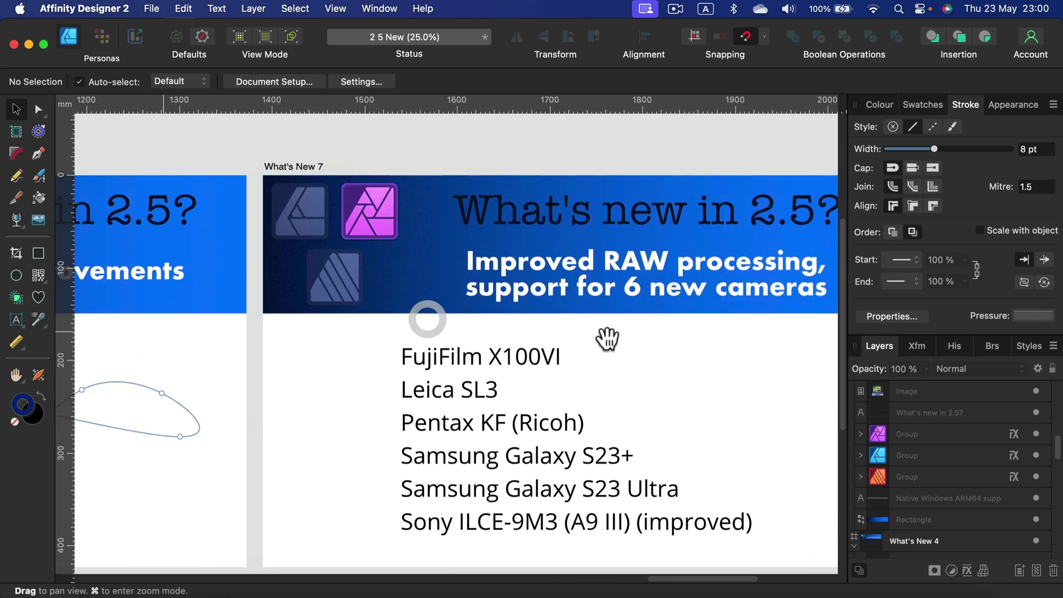
left_click_drag(607, 337, 576, 311)
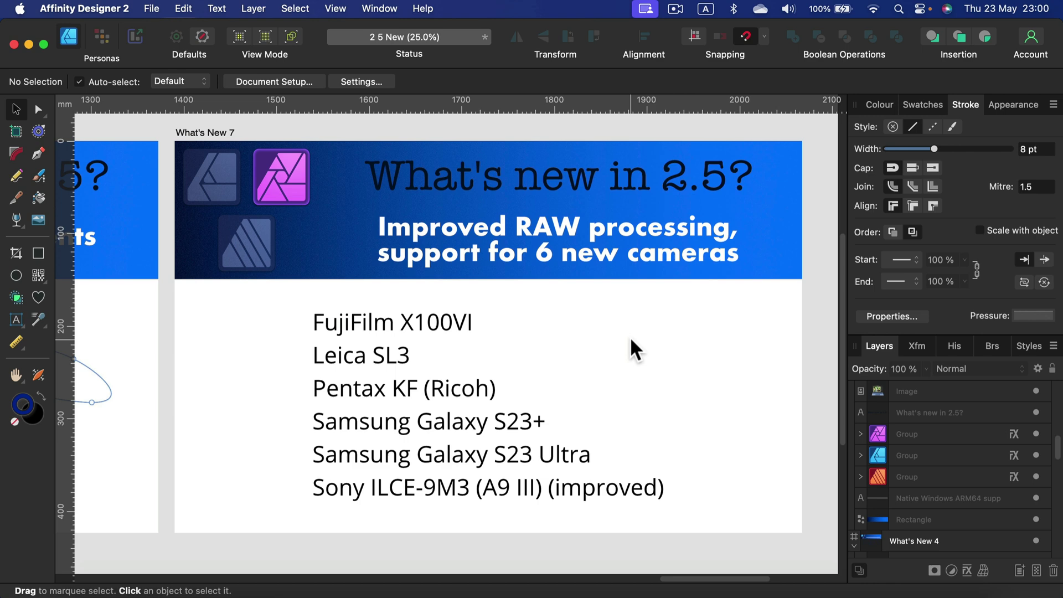
left_click_drag(606, 325, 624, 350)
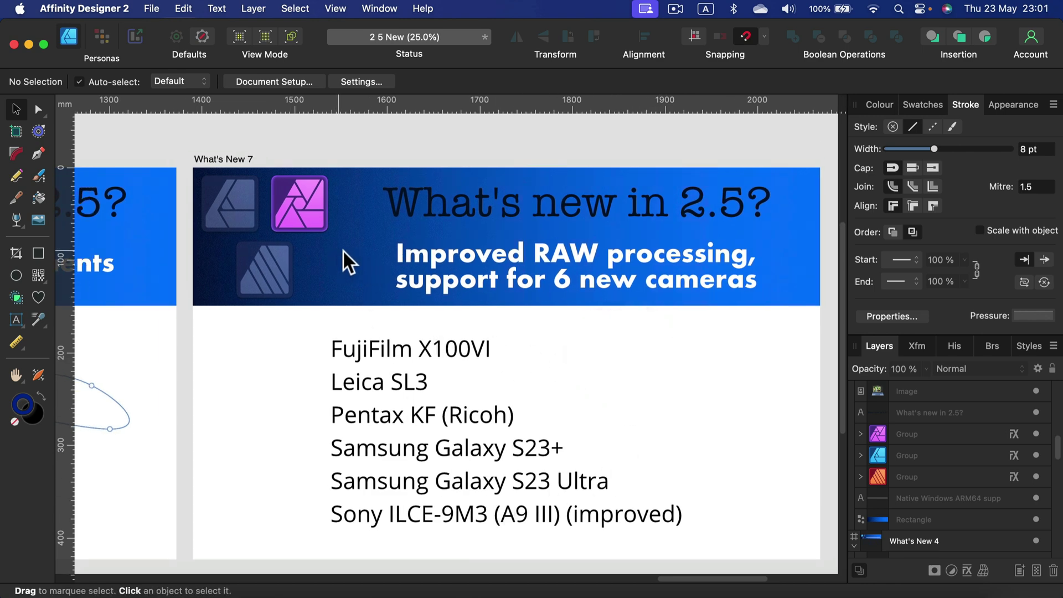
Step: Pan back through the What's New 6 artboard to the What's New 5 ARM64 artboard
left_click_drag(285, 347, 584, 379)
left_click_drag(285, 391, 541, 380)
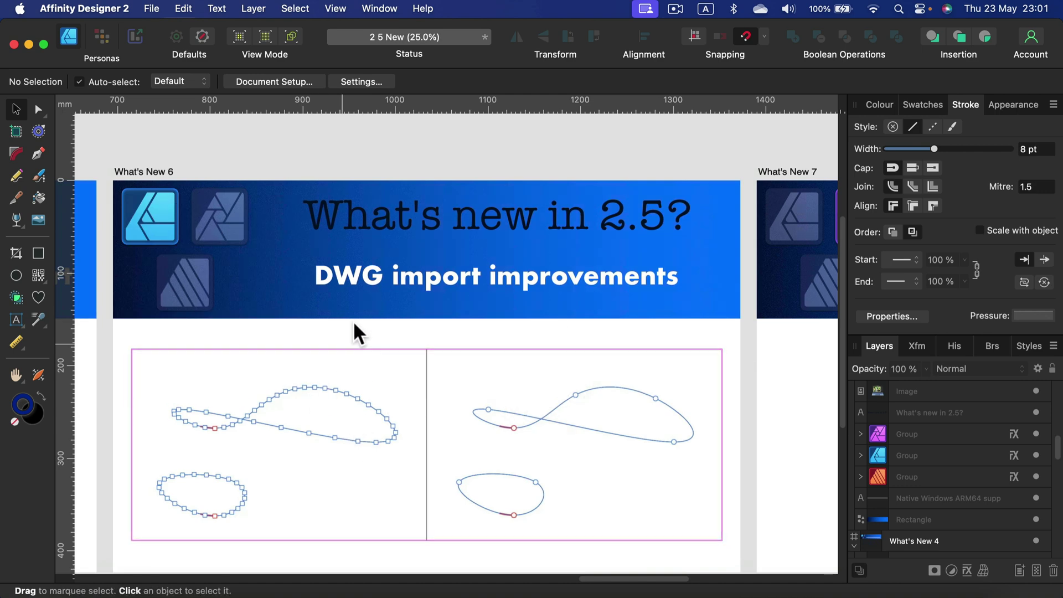
left_click_drag(270, 336, 320, 304)
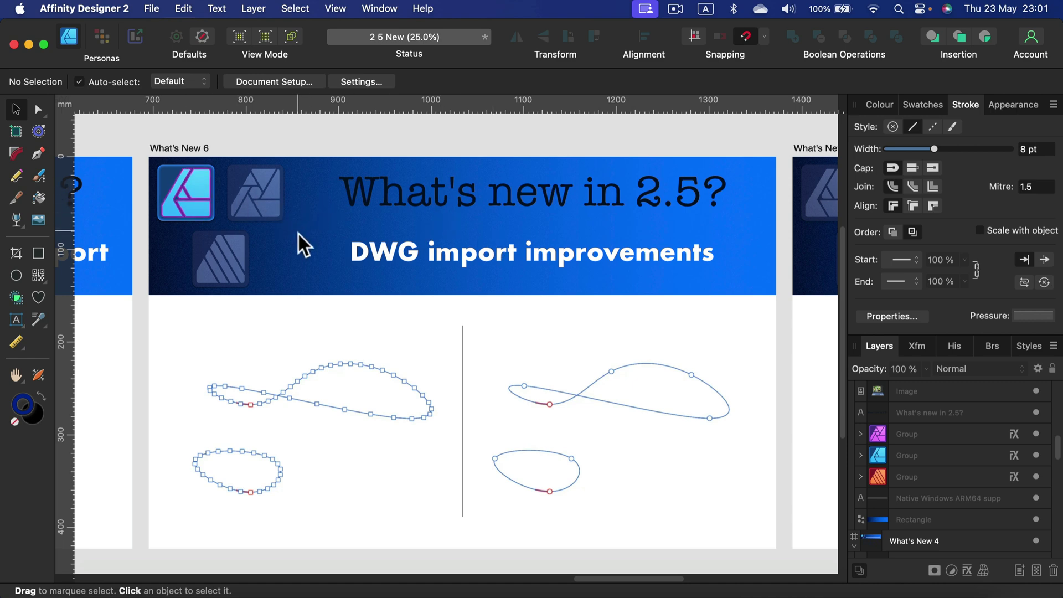
left_click_drag(294, 235, 719, 302)
left_click_drag(394, 327, 560, 278)
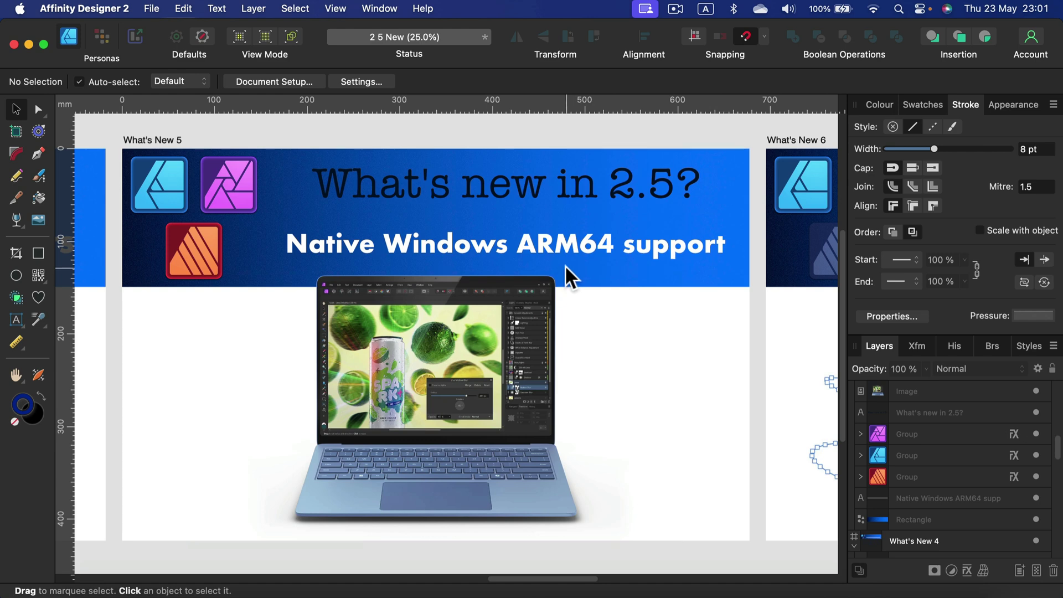
Step: Pan on past the pencil, variable font and QR code artboards to What's New 1
left_click_drag(266, 268, 565, 297)
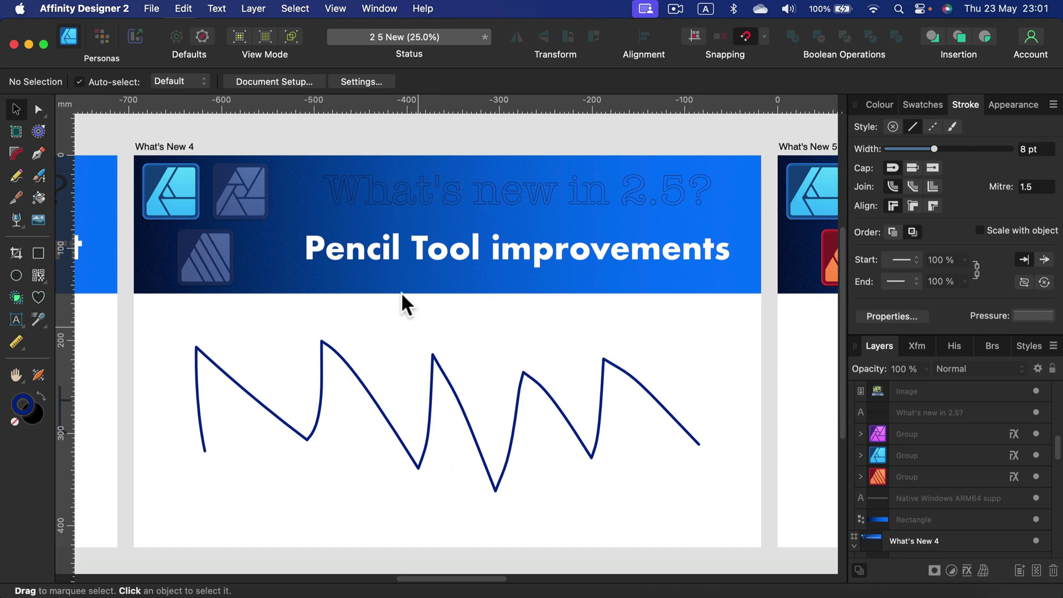
left_click_drag(215, 309, 367, 315)
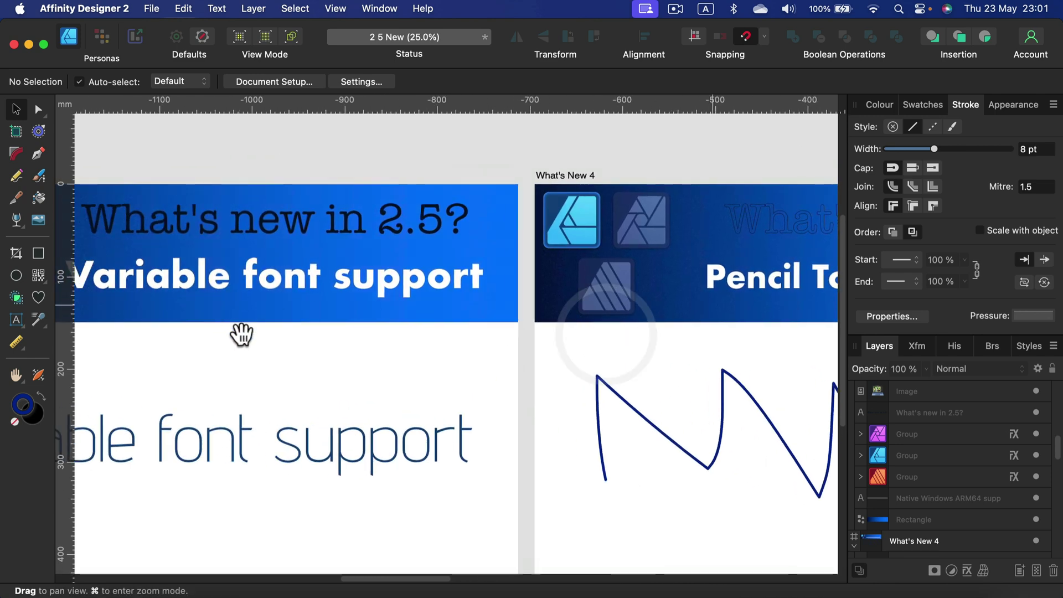
left_click_drag(237, 356, 441, 339)
left_click_drag(129, 319, 589, 331)
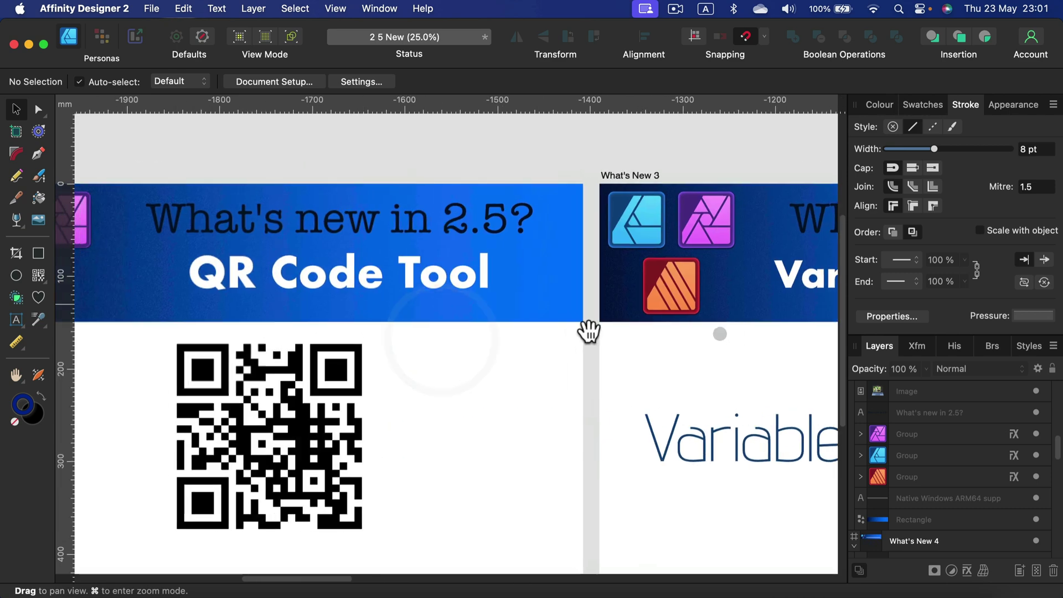
left_click_drag(343, 326, 551, 294)
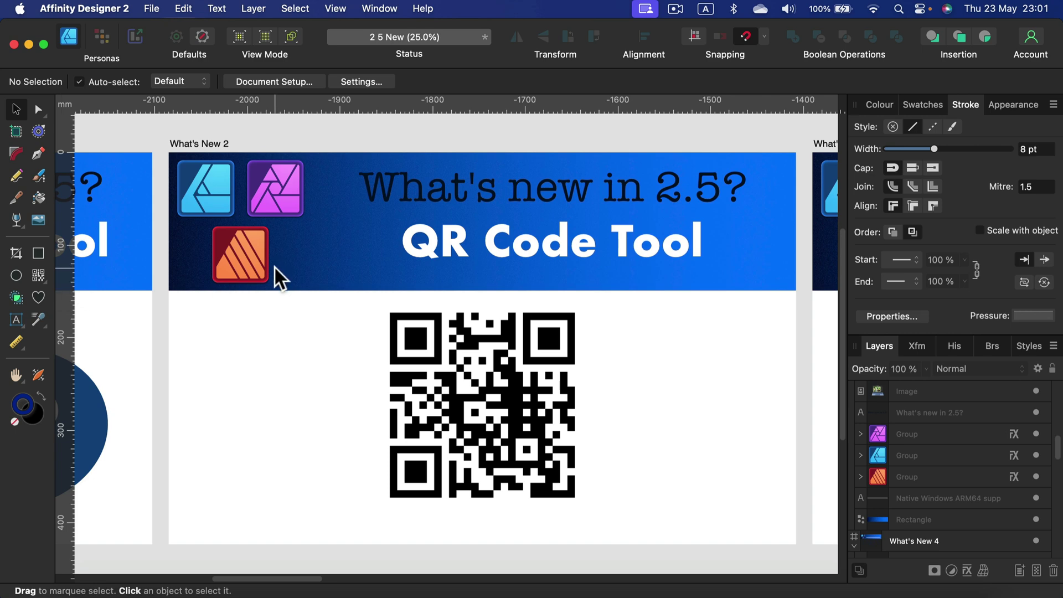
scroll(274, 266, "left", 10)
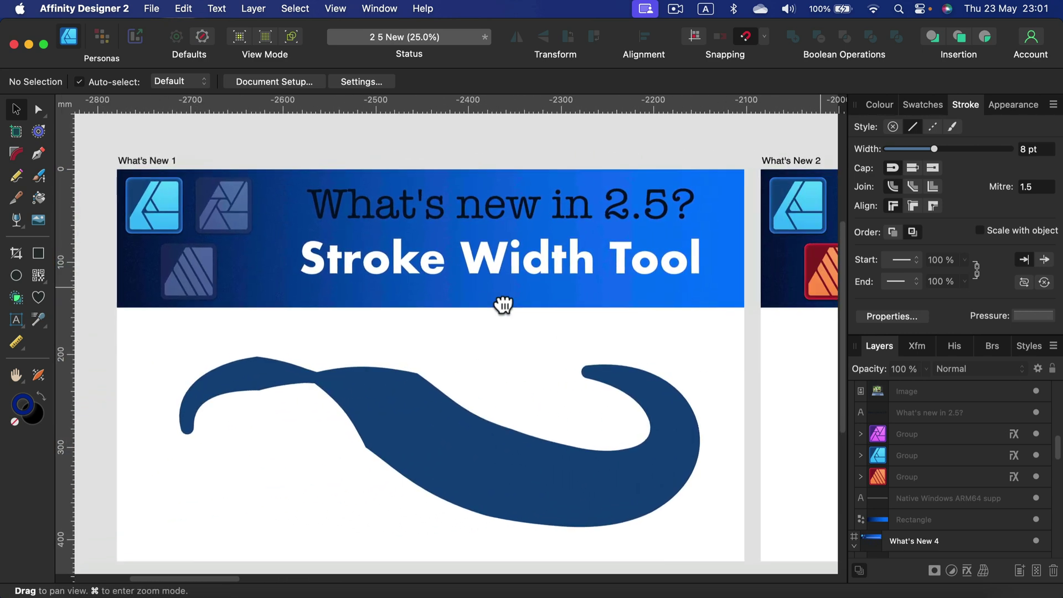
left_click_drag(503, 305, 515, 290)
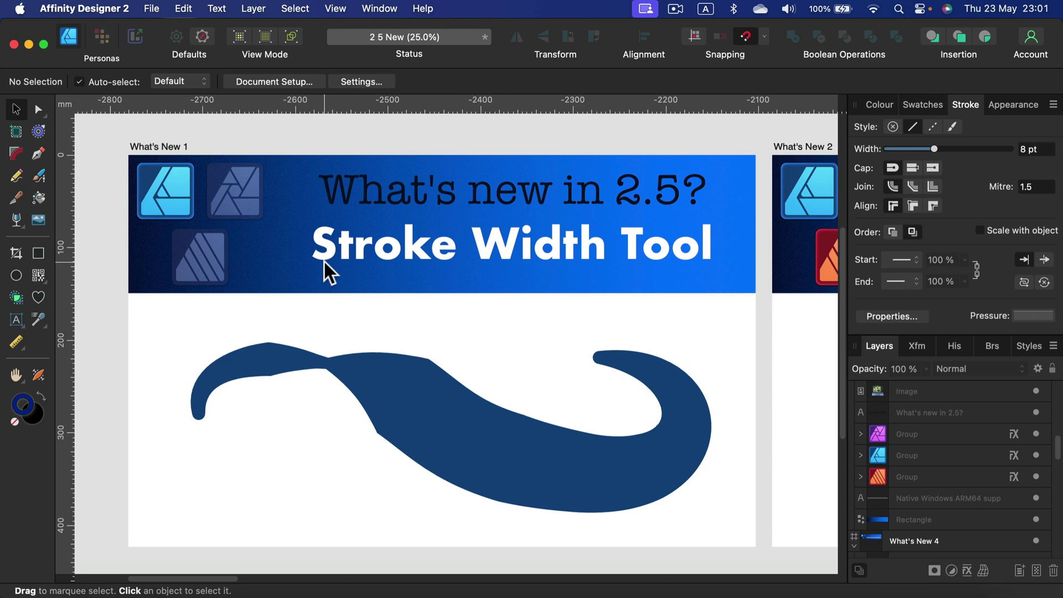
scroll(335, 277, "up", 3)
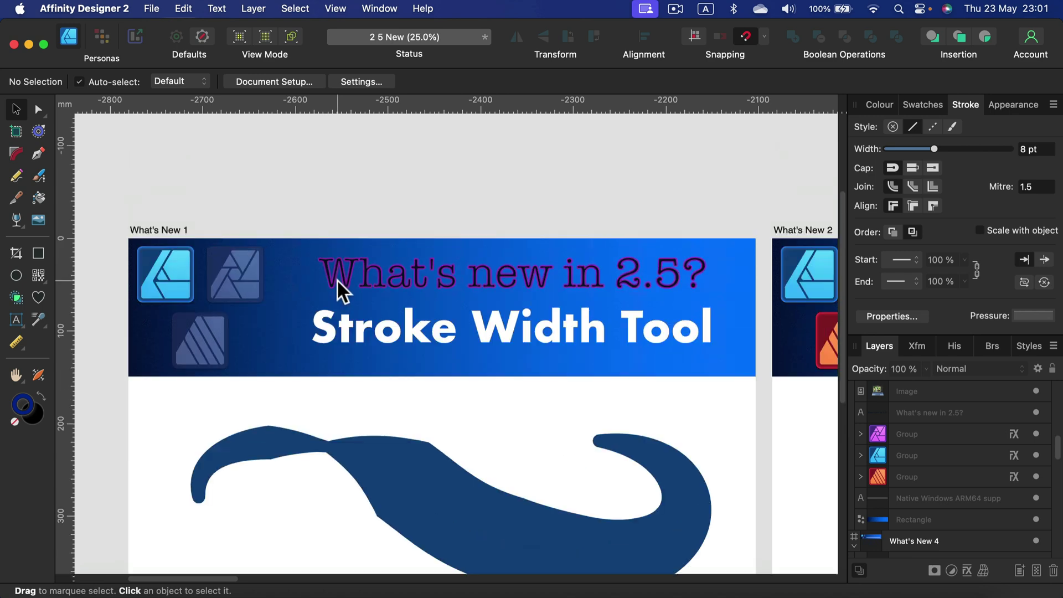
scroll(336, 280, "down", 4)
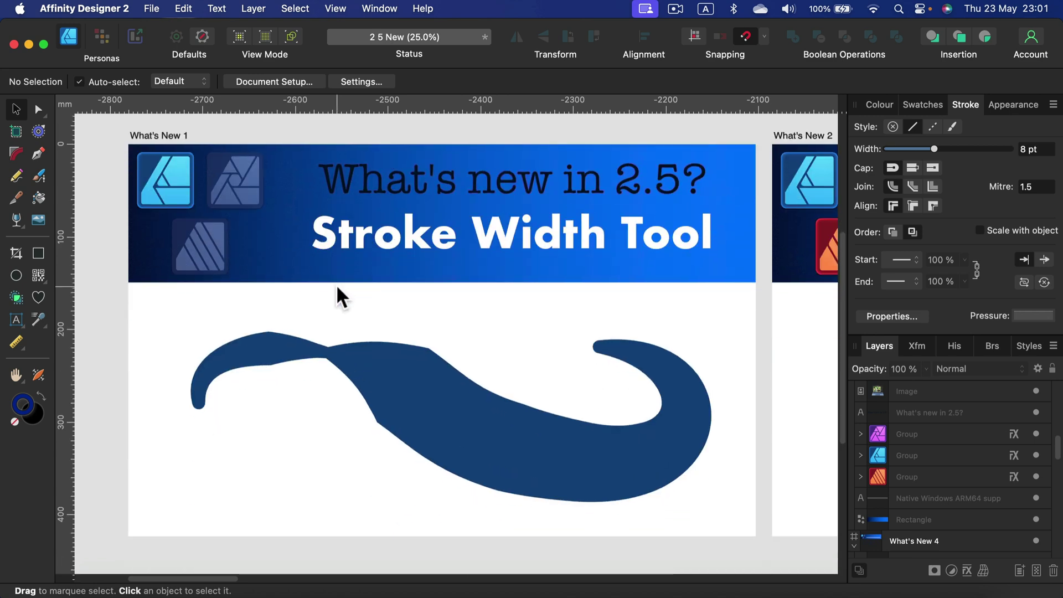